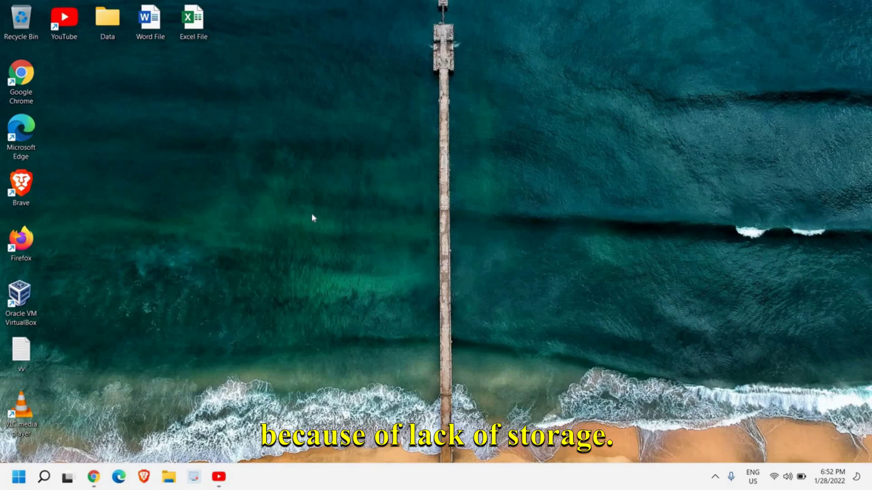
- Search for 'storage' and open Storage settings showing C: with 132 GB used, 94.4 GB free
{"action": "left_click", "coordinate": [44, 477]}
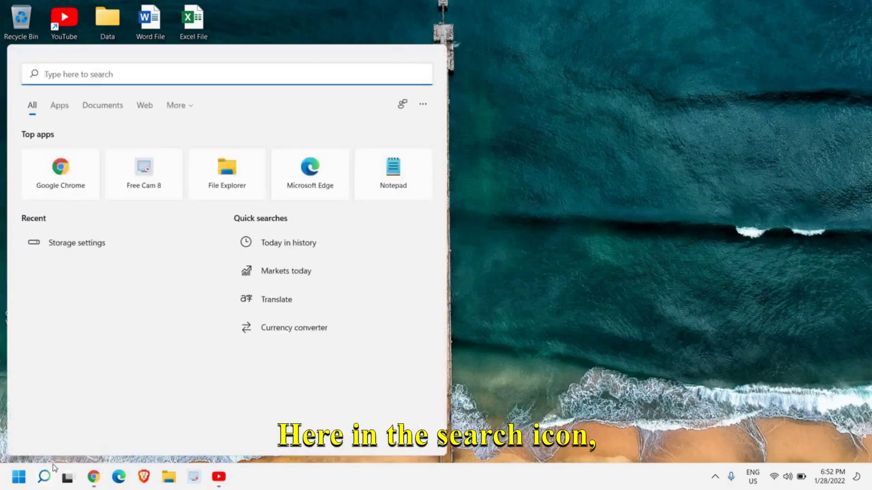
{"action": "type", "text": "storage"}
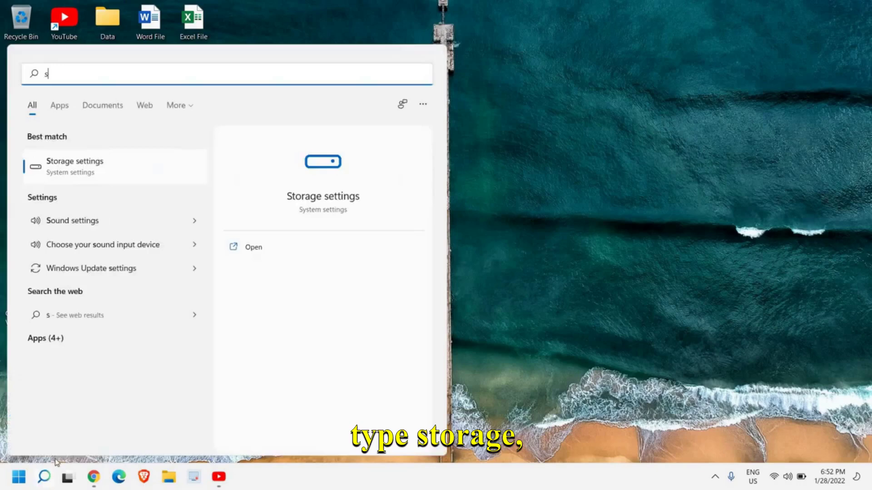
{"action": "left_click", "coordinate": [96, 170]}
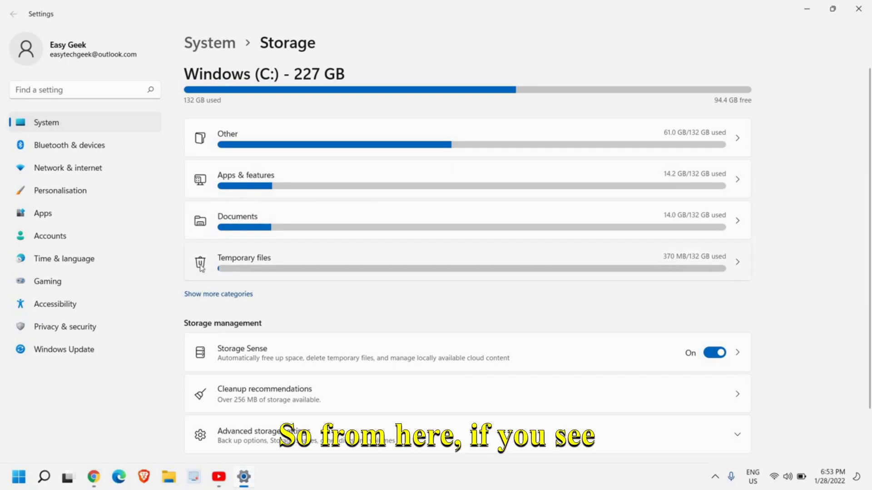
{"action": "left_click", "coordinate": [279, 265]}
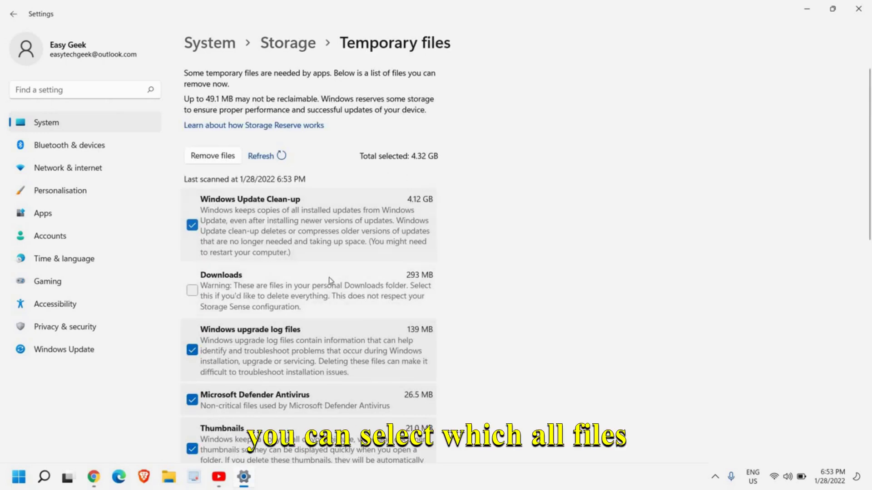
{"action": "scroll", "coordinate": [329, 281], "scroll_direction": "down", "scroll_amount": 10}
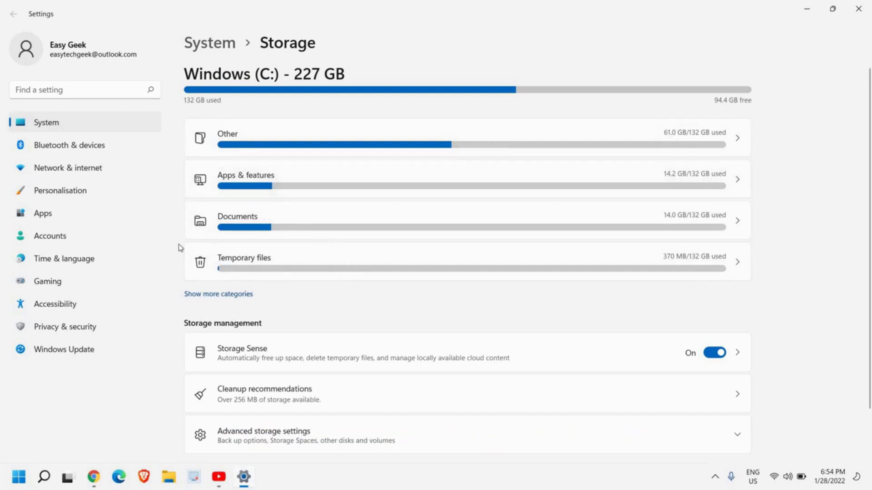
- Open Apps & features and scroll through the installed apps and their sizes
{"action": "left_click", "coordinate": [313, 178]}
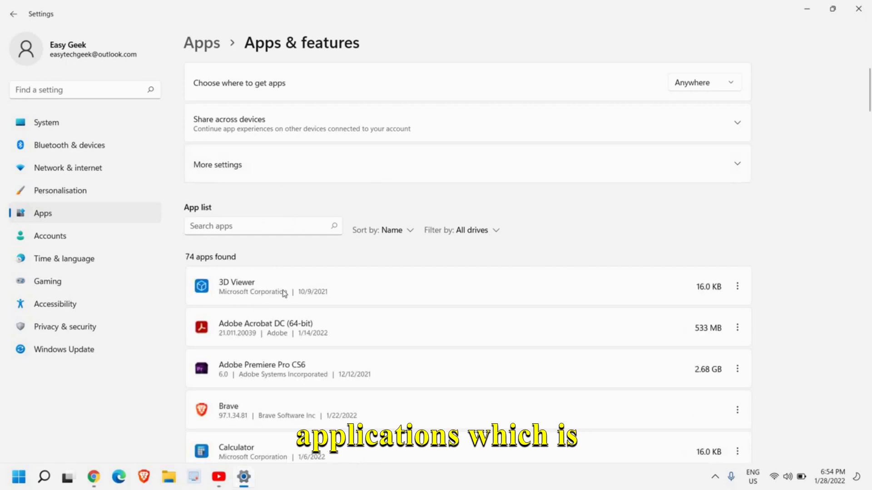
{"action": "scroll", "coordinate": [284, 295], "scroll_direction": "down", "scroll_amount": 2}
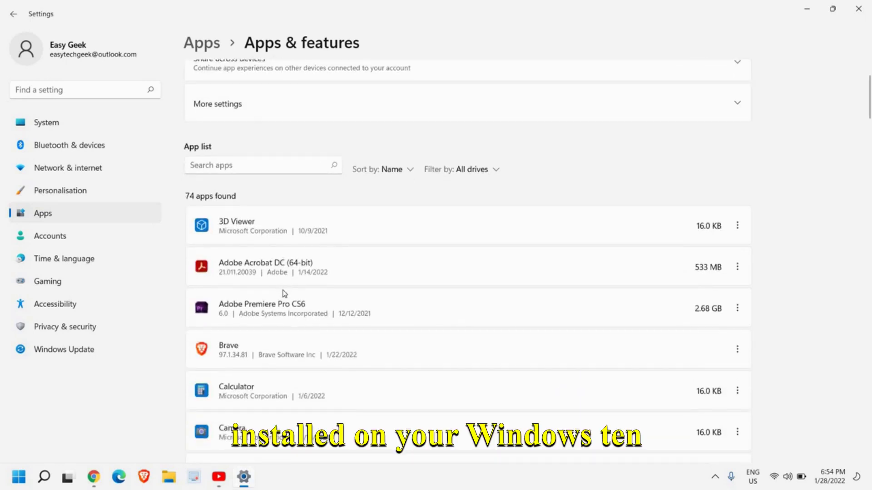
{"action": "scroll", "coordinate": [282, 296], "scroll_direction": "down", "scroll_amount": 6}
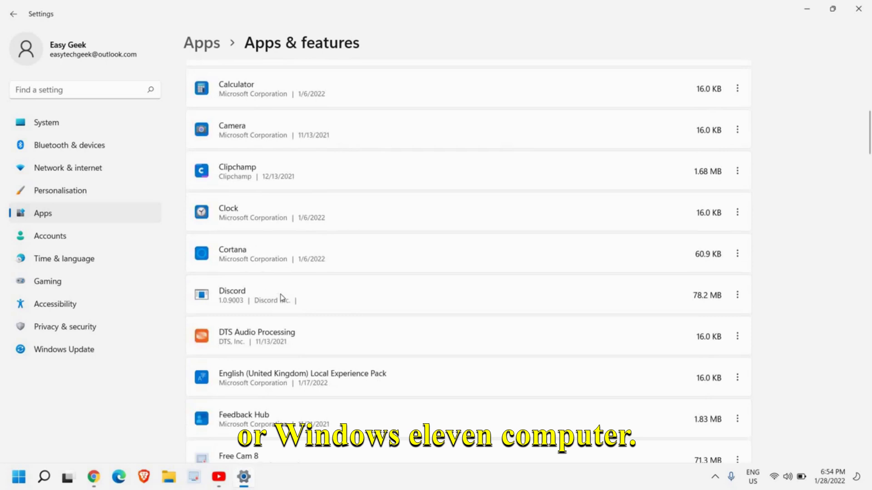
{"action": "scroll", "coordinate": [454, 327], "scroll_direction": "down", "scroll_amount": 2}
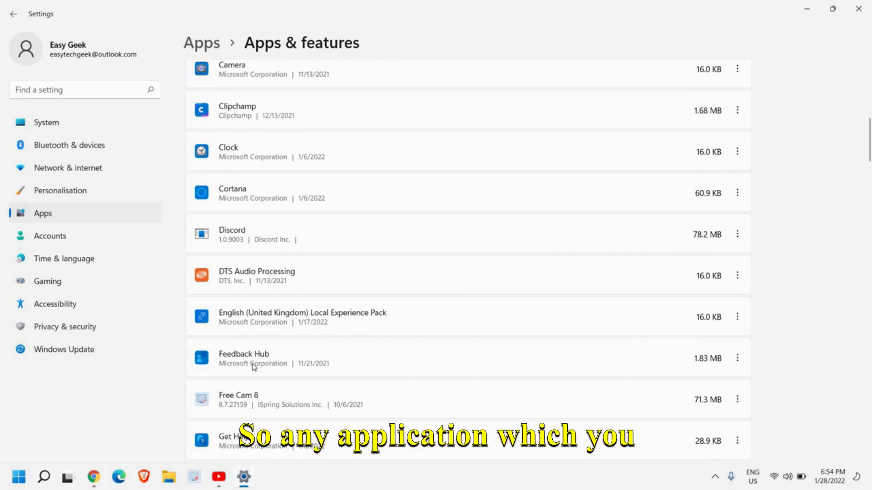
{"action": "scroll", "coordinate": [253, 364], "scroll_direction": "down", "scroll_amount": 4}
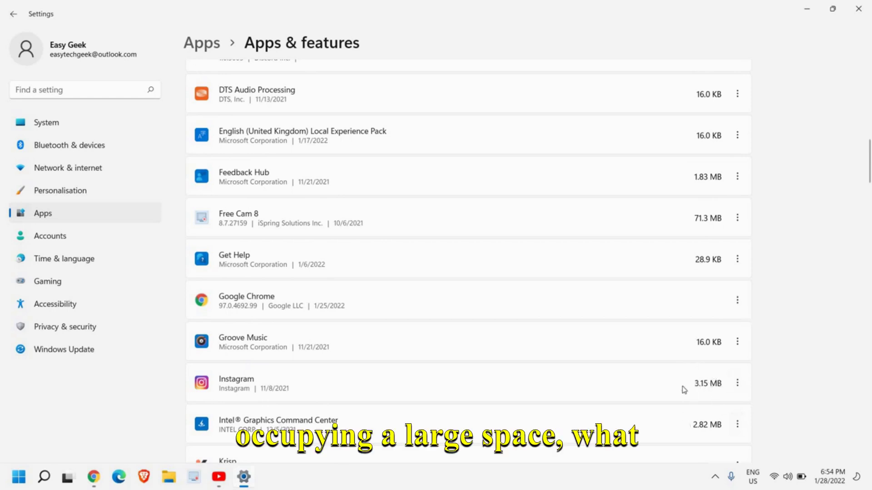
{"action": "scroll", "coordinate": [684, 390], "scroll_direction": "down", "scroll_amount": 3}
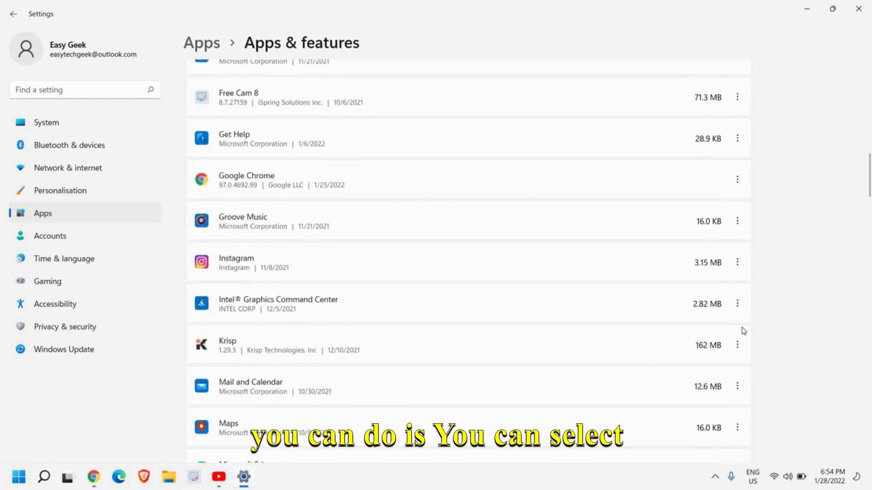
- Show the Uninstall option for Krisp (162 MB), dismiss it without uninstalling, and keep browsing
{"action": "left_click", "coordinate": [739, 348]}
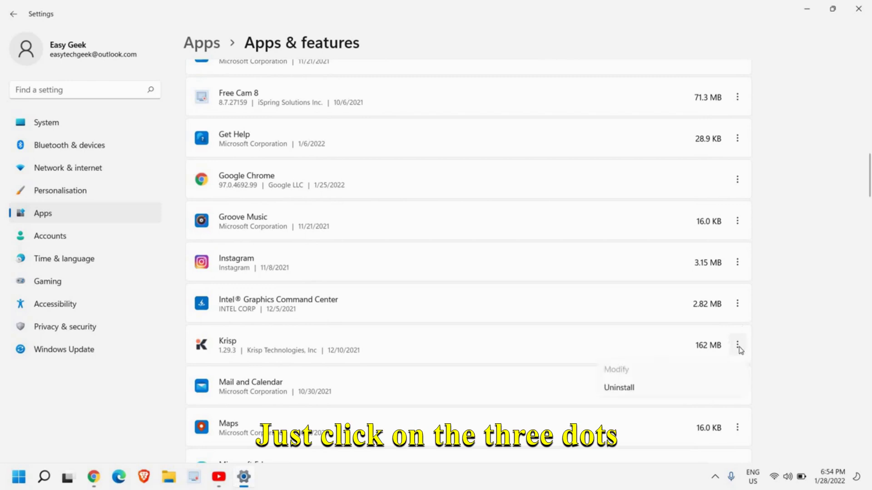
{"action": "left_click", "coordinate": [622, 398]}
{"action": "scroll", "coordinate": [456, 342], "scroll_direction": "down", "scroll_amount": 2}
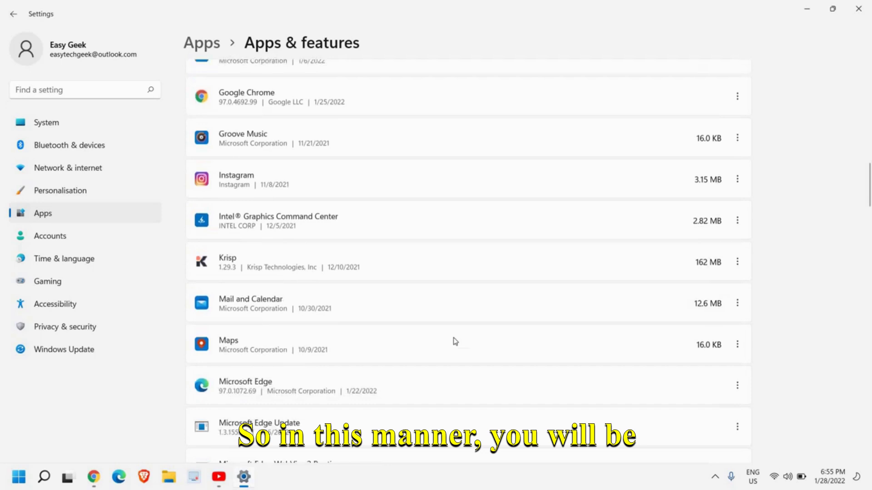
{"action": "scroll", "coordinate": [455, 341], "scroll_direction": "down", "scroll_amount": 2}
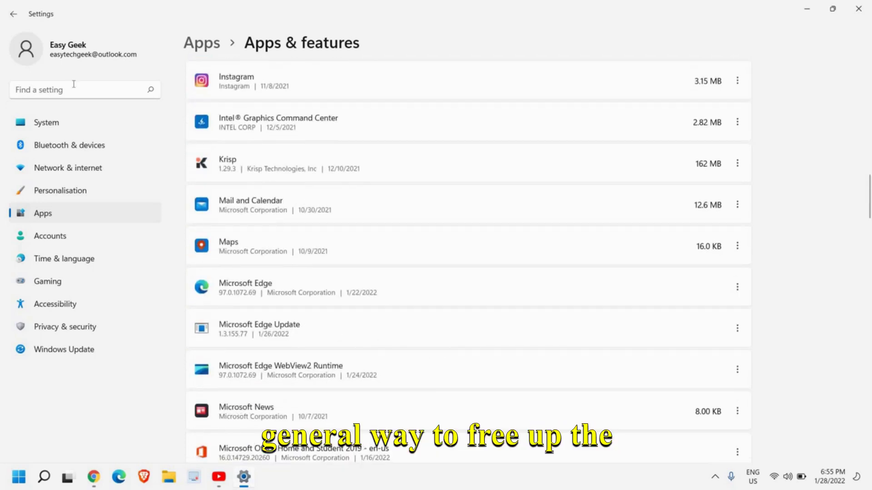
- Return to the Storage overview and open the Documents category, showing 14.0 GB
{"action": "left_click", "coordinate": [18, 16]}
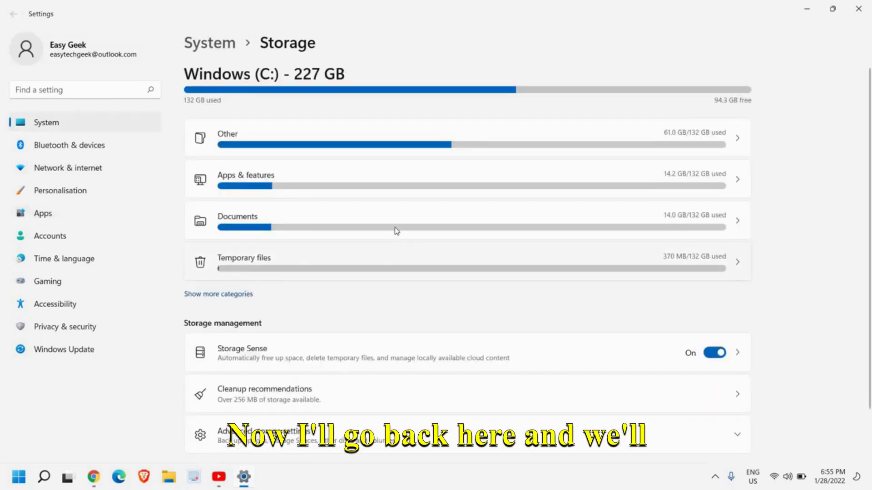
{"action": "left_click", "coordinate": [339, 221]}
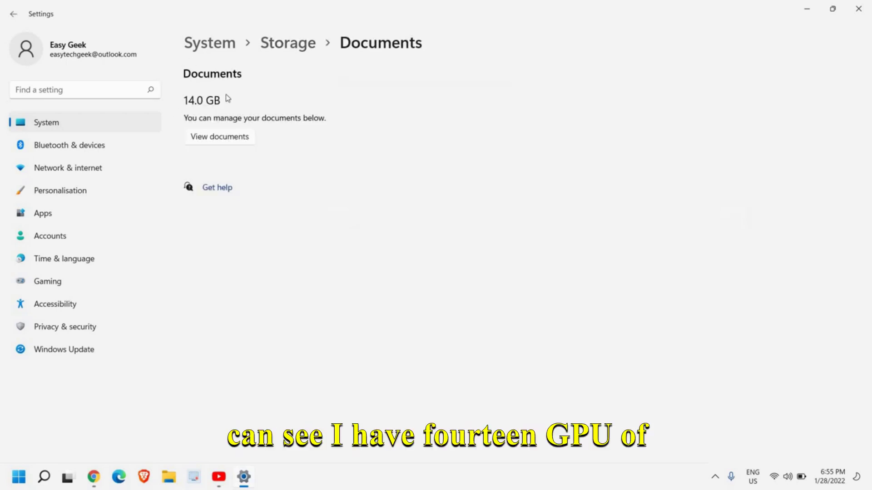
- Open the Documents folder in File Explorer
{"action": "left_click", "coordinate": [227, 140]}
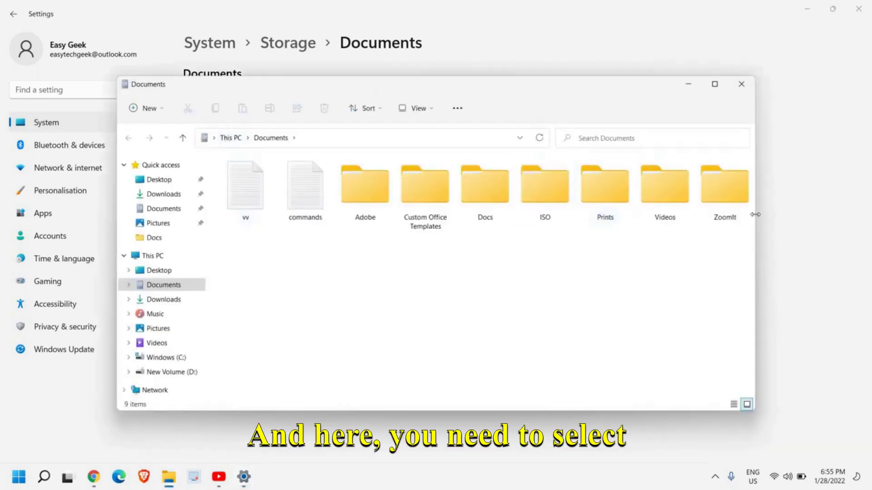
{"action": "left_click", "coordinate": [483, 184]}
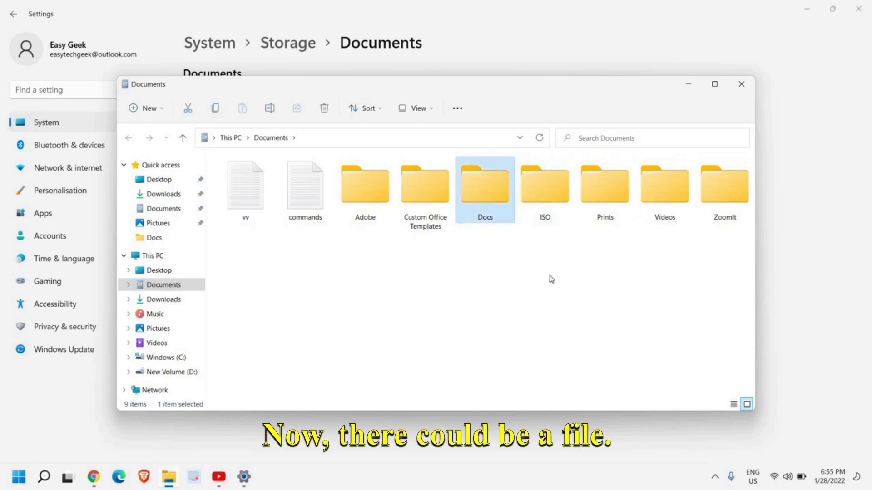
{"action": "left_click", "coordinate": [510, 278]}
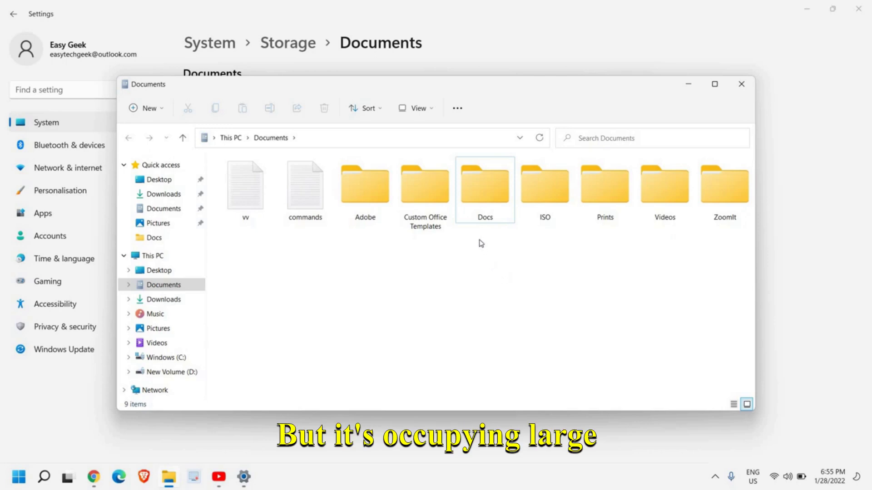
- Check the Docs folder's size, 675 KB, in its Properties dialog, then select the ISO folder
{"action": "left_click", "coordinate": [482, 203]}
{"action": "right_click", "coordinate": [488, 196]}
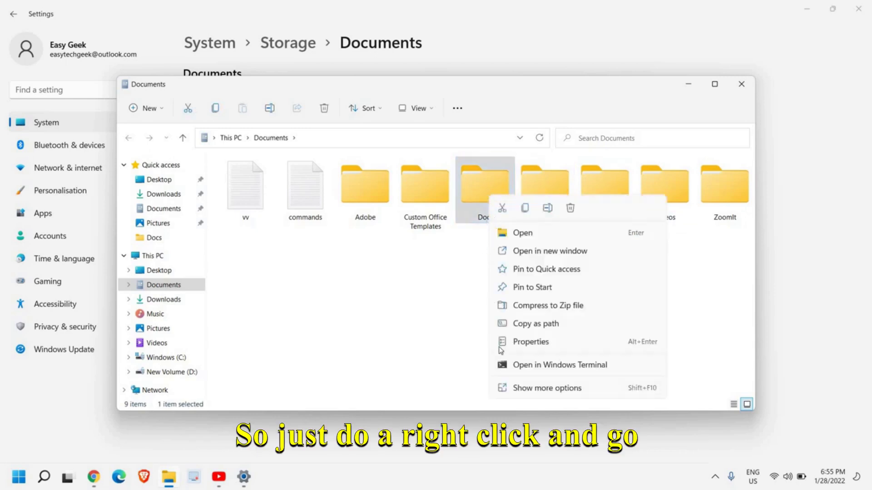
{"action": "left_click", "coordinate": [525, 347]}
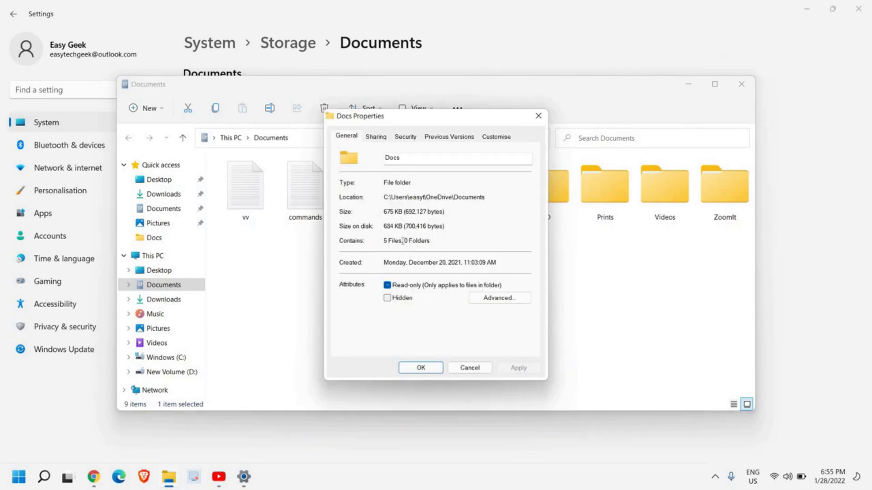
{"action": "left_click", "coordinate": [467, 369]}
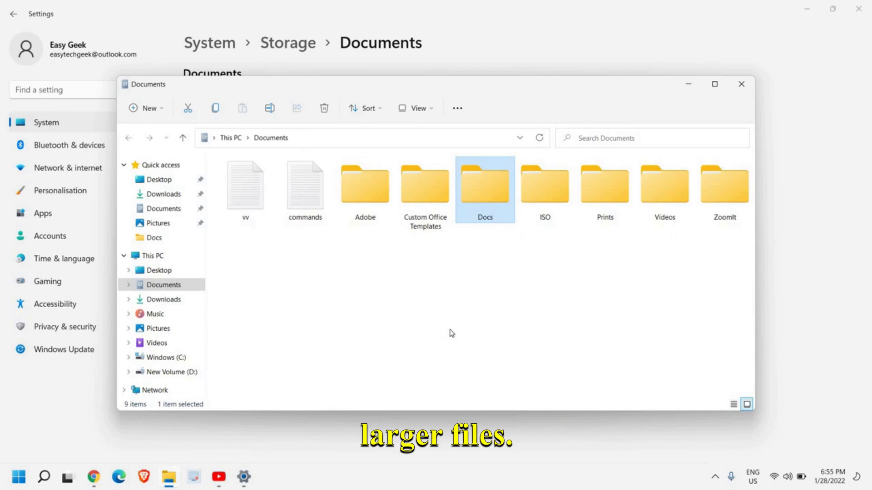
{"action": "left_click", "coordinate": [555, 243]}
{"action": "left_click", "coordinate": [540, 187]}
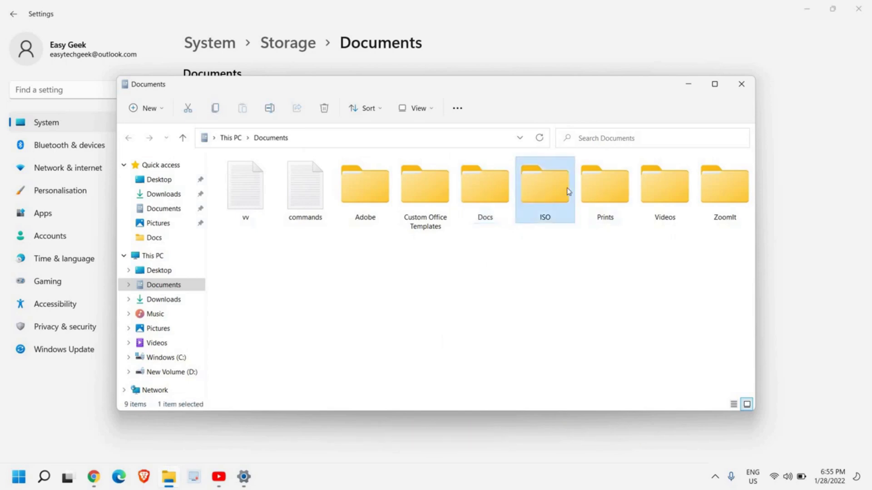
- Bring up and dismiss the ISO folder's context menu, then reselect the Docs folder
{"action": "right_click", "coordinate": [542, 190]}
{"action": "left_click", "coordinate": [482, 290]}
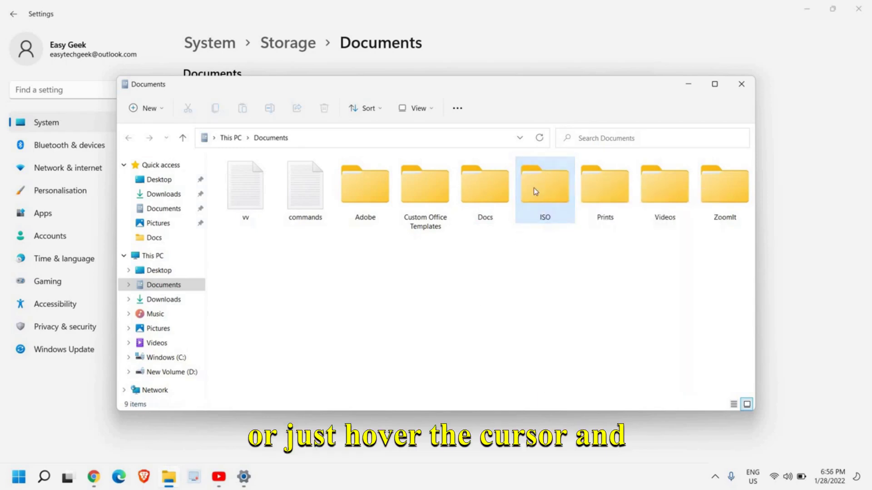
{"action": "mouse_move", "coordinate": [533, 187]}
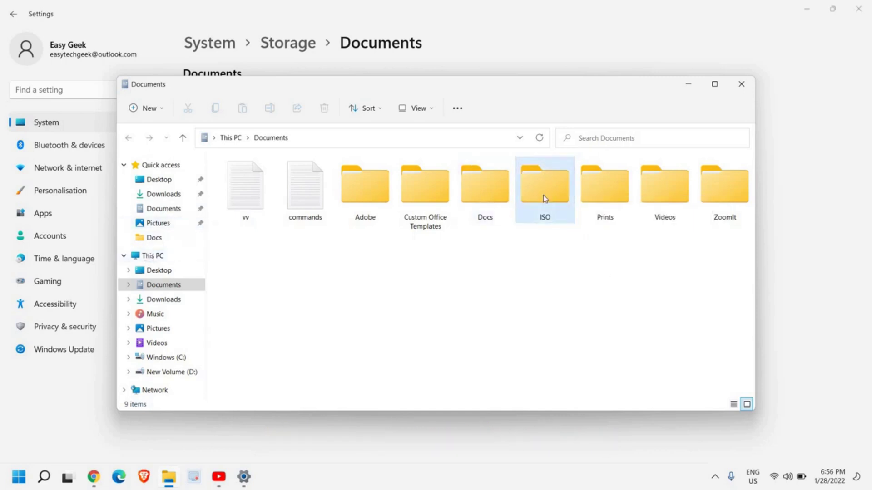
{"action": "left_click", "coordinate": [472, 195]}
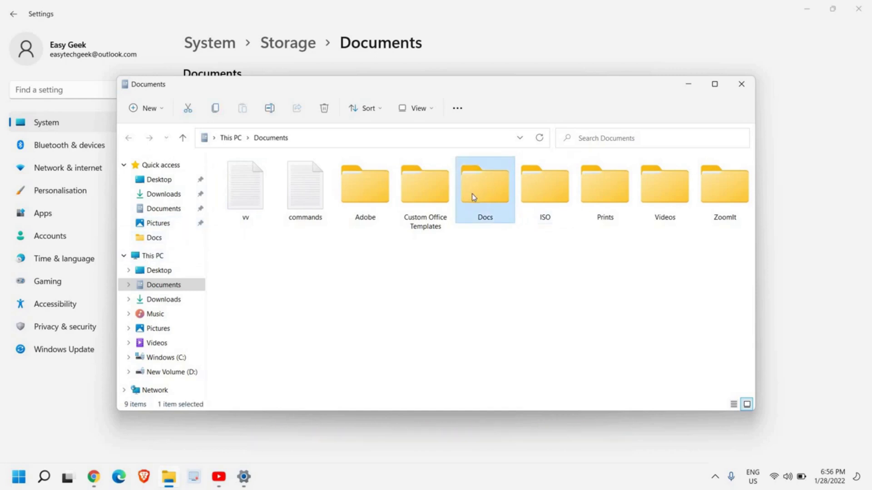
{"action": "mouse_move", "coordinate": [472, 196]}
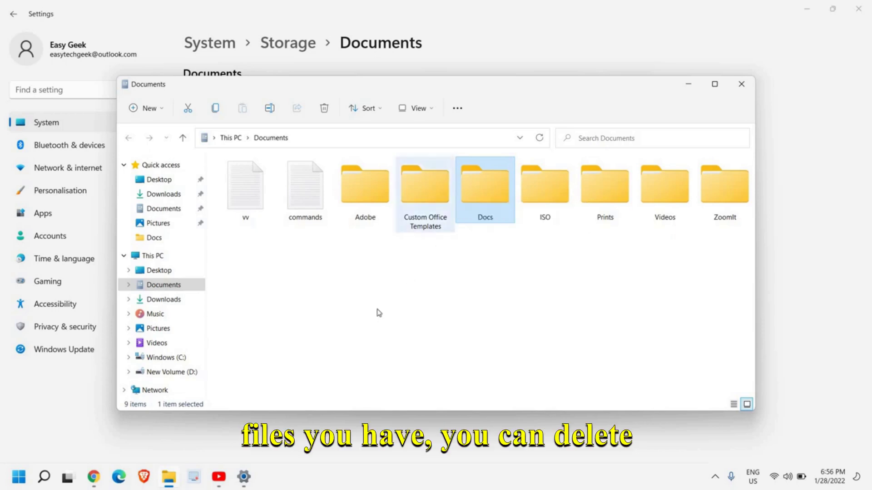
- Browse the Downloads, Music and Pictures folders, then close the File Explorer window
{"action": "left_click", "coordinate": [164, 299]}
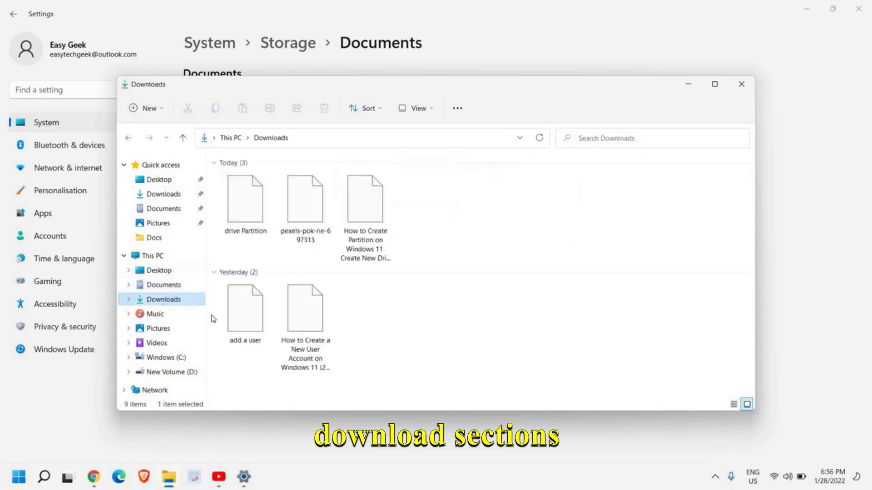
{"action": "left_click", "coordinate": [156, 318]}
{"action": "left_click", "coordinate": [160, 328]}
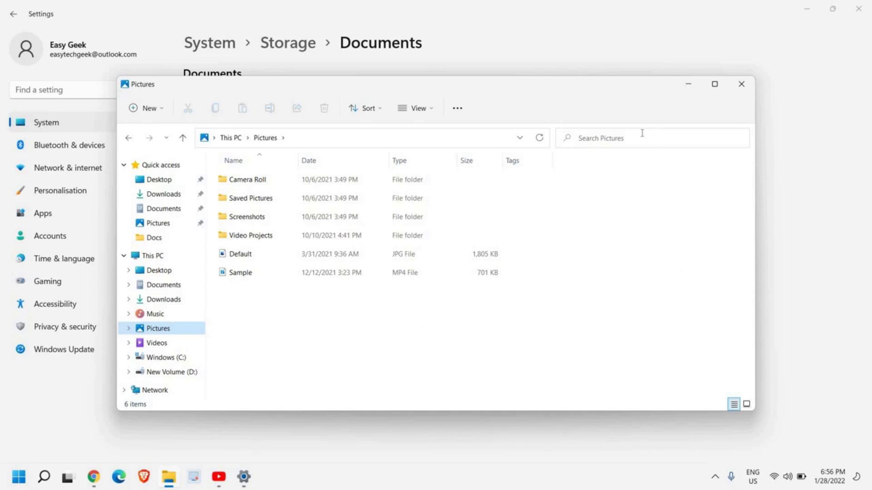
{"action": "left_click", "coordinate": [741, 87]}
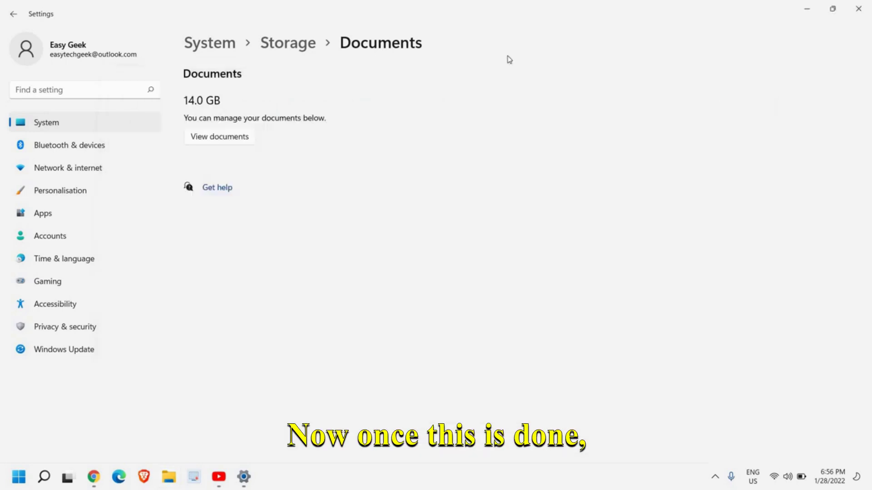
- Open Temporary files under Storage and tick Downloads, bringing the selection to 4.60 GB
{"action": "left_click", "coordinate": [15, 15]}
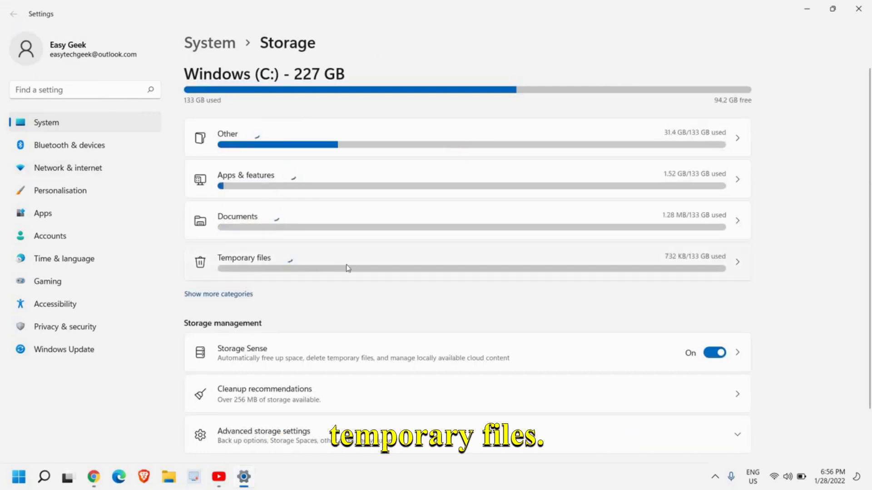
{"action": "left_click", "coordinate": [297, 258]}
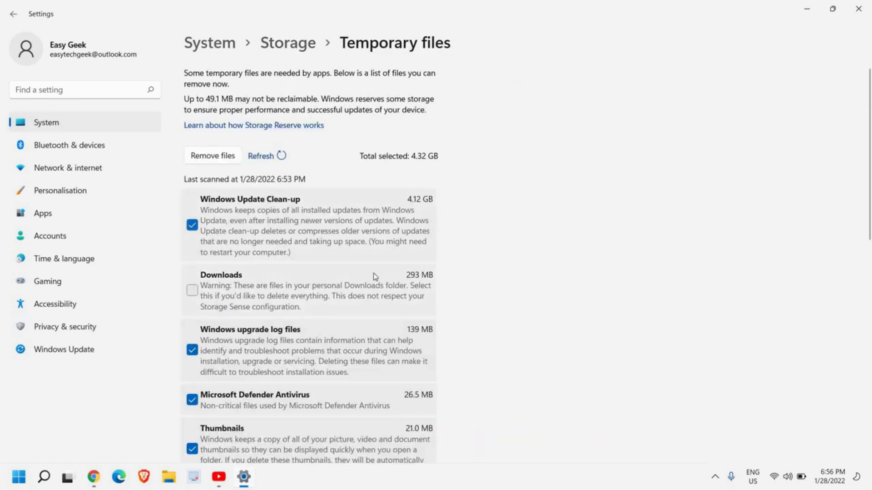
{"action": "scroll", "coordinate": [356, 315], "scroll_direction": "down", "scroll_amount": 3}
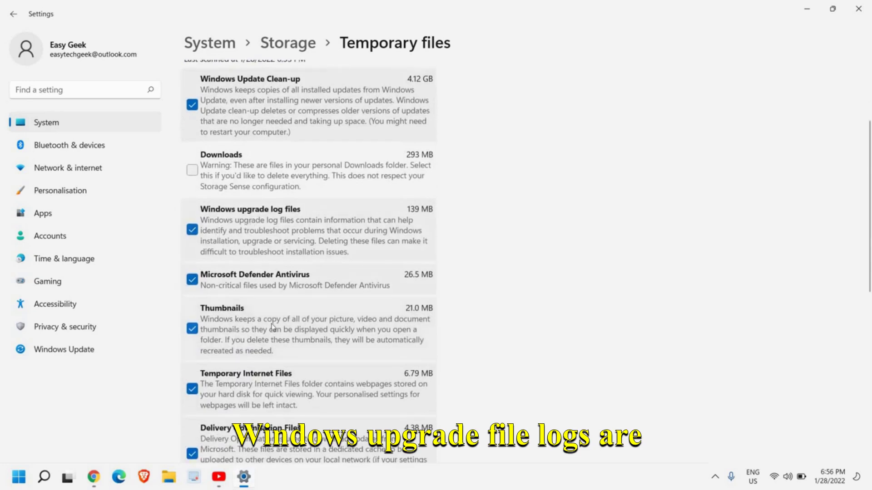
{"action": "scroll", "coordinate": [322, 349], "scroll_direction": "down", "scroll_amount": 5}
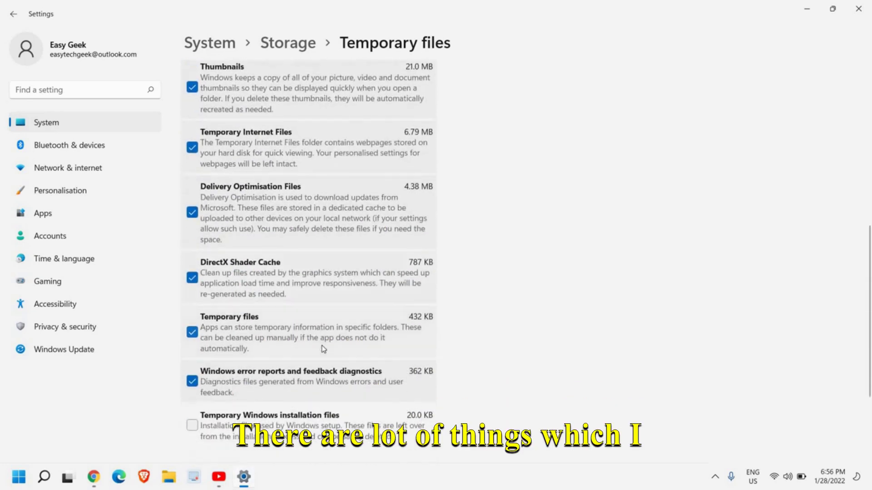
{"action": "scroll", "coordinate": [323, 349], "scroll_direction": "up", "scroll_amount": 8}
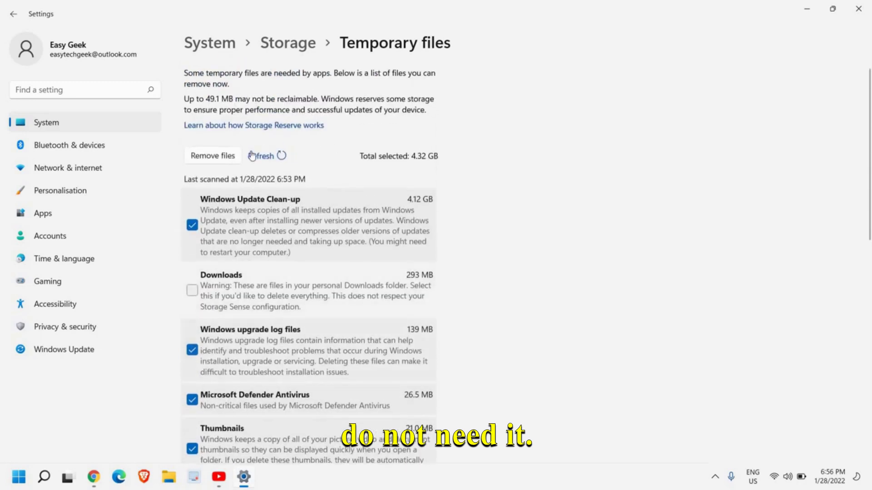
{"action": "left_click", "coordinate": [194, 291]}
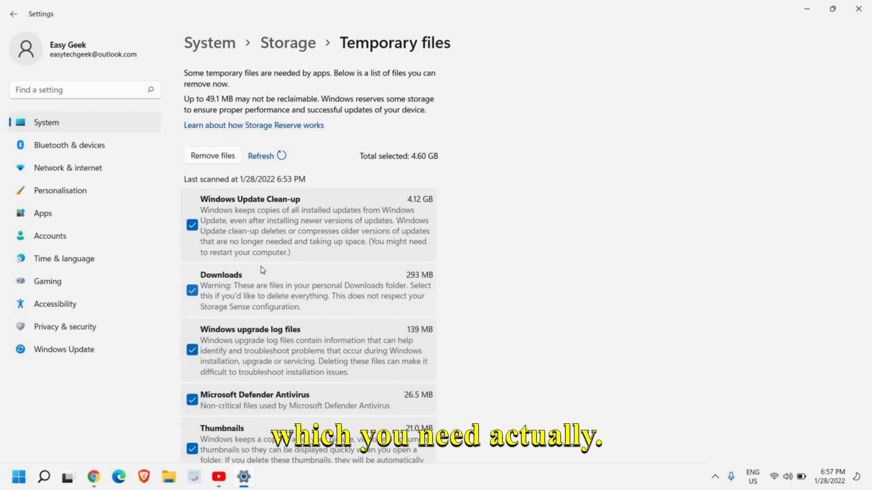
{"action": "scroll", "coordinate": [262, 270], "scroll_direction": "down", "scroll_amount": 5}
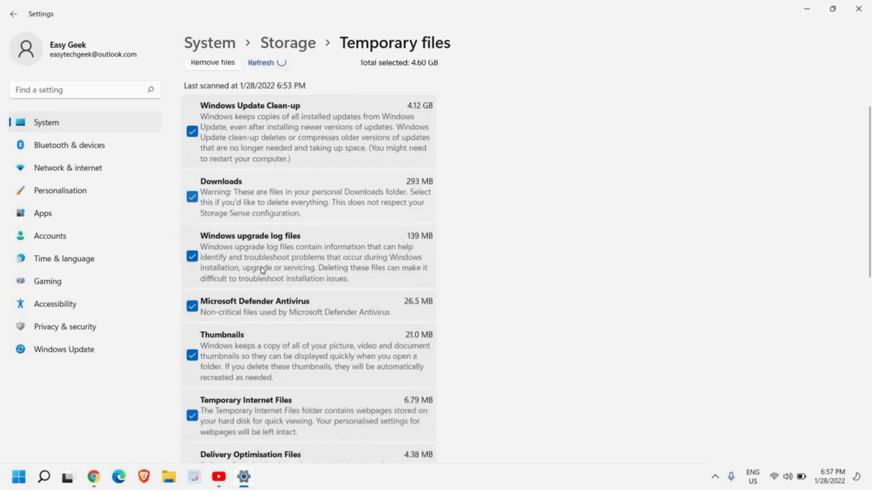
{"action": "scroll", "coordinate": [263, 270], "scroll_direction": "down", "scroll_amount": 4}
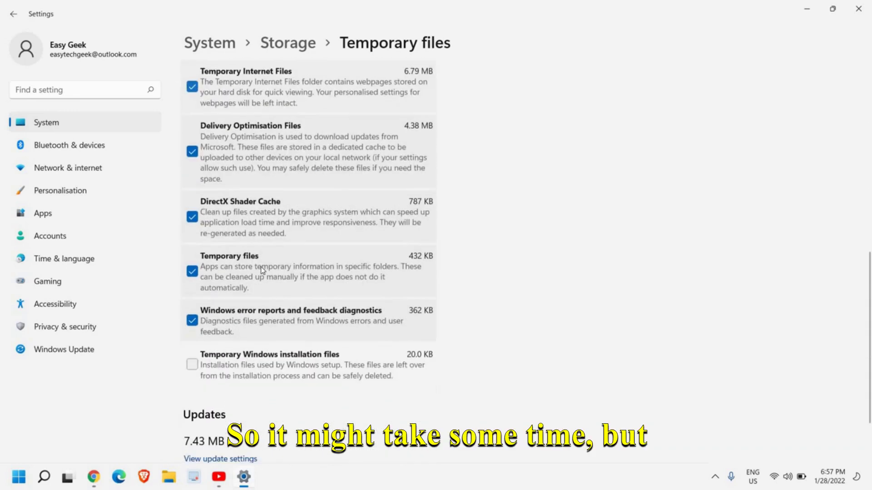
{"action": "scroll", "coordinate": [262, 271], "scroll_direction": "up", "scroll_amount": 7}
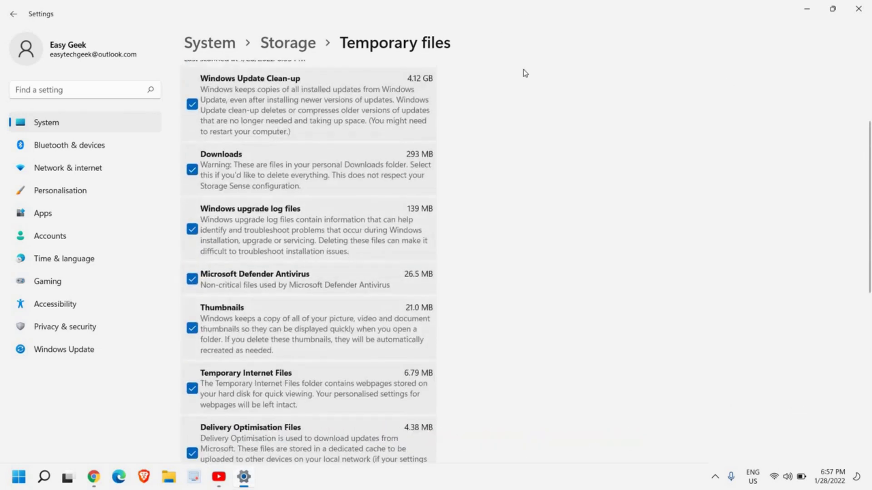
- Close Settings and run wsreset from the Run box to reset the Microsoft Store cache
{"action": "left_click", "coordinate": [859, 10]}
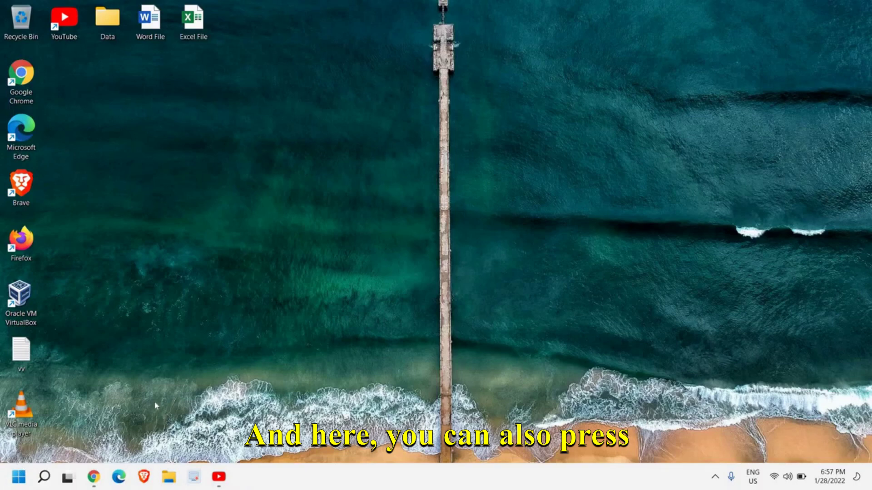
{"action": "key", "text": "super+r"}
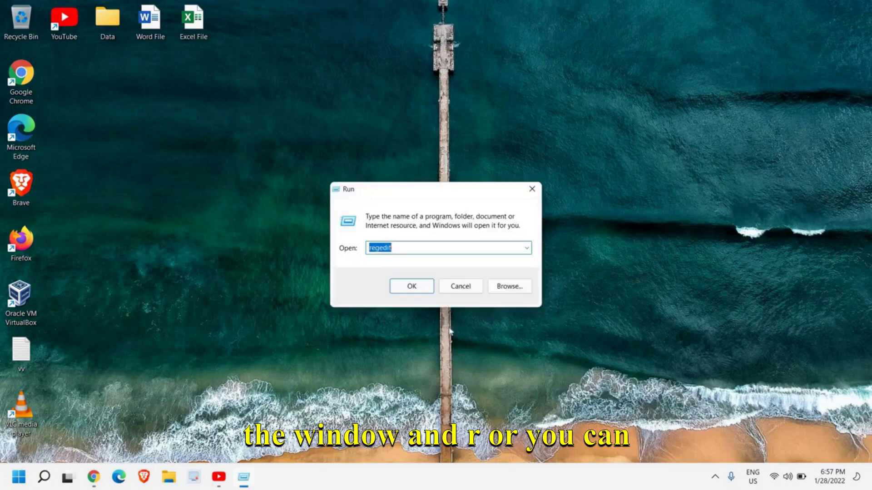
{"action": "left_click", "coordinate": [463, 290]}
{"action": "right_click", "coordinate": [23, 477]}
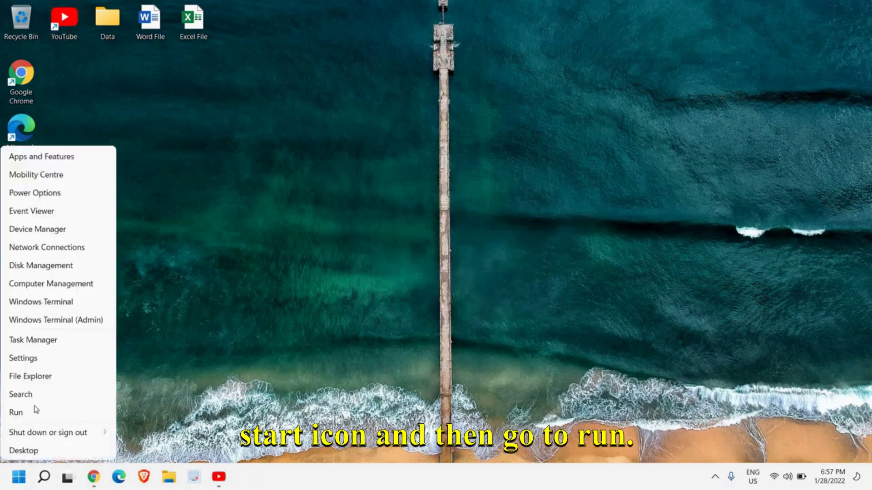
{"action": "left_click", "coordinate": [27, 415]}
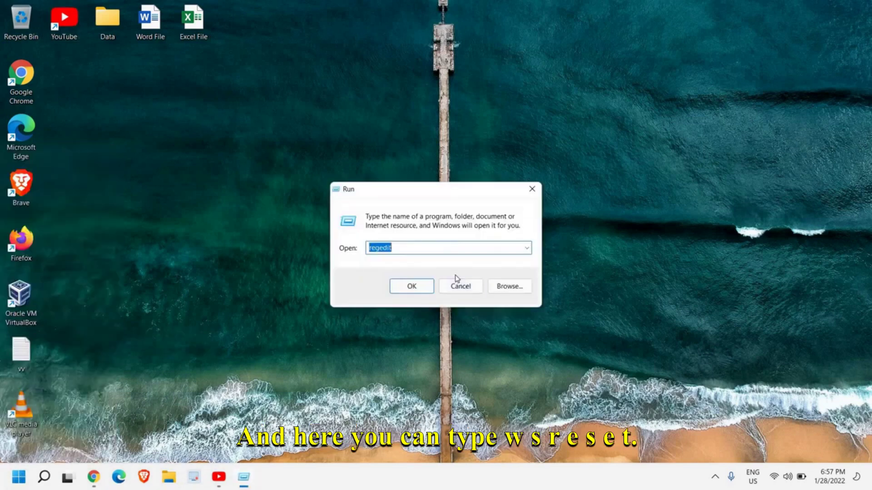
{"action": "type", "text": "wsres"}
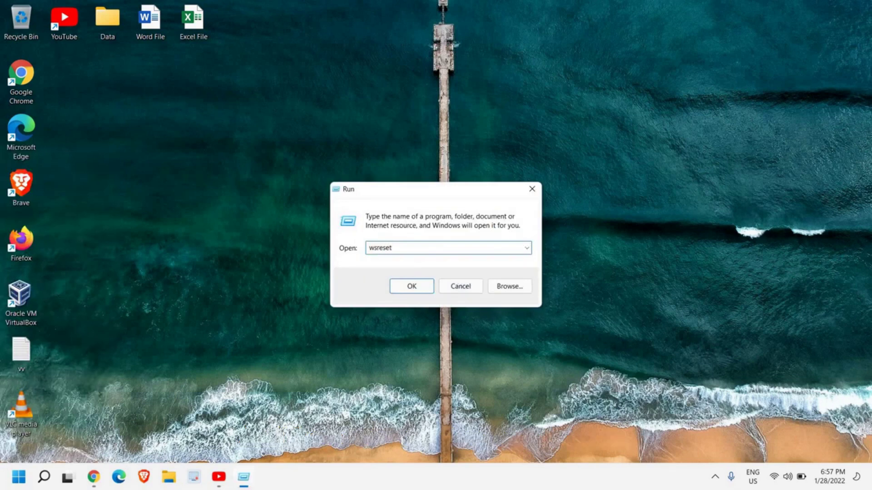
{"action": "left_click", "coordinate": [457, 281]}
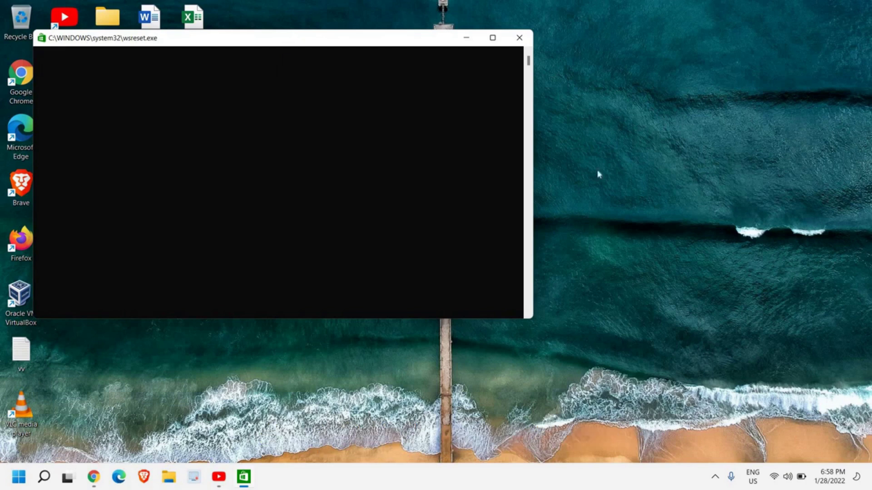
- Launch Disk Cleanup with cleanmgr from Run and choose the Windows (C:) drive
{"action": "right_click", "coordinate": [18, 477]}
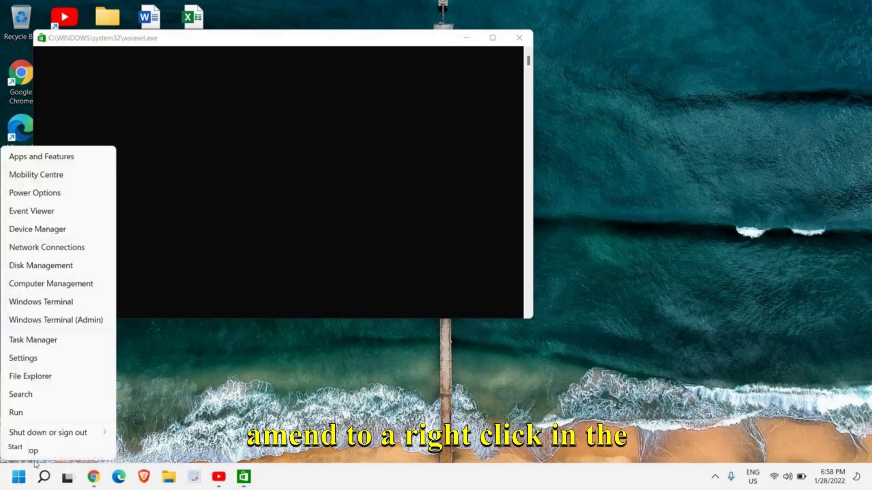
{"action": "left_click", "coordinate": [59, 415]}
{"action": "type", "text": "cl"}
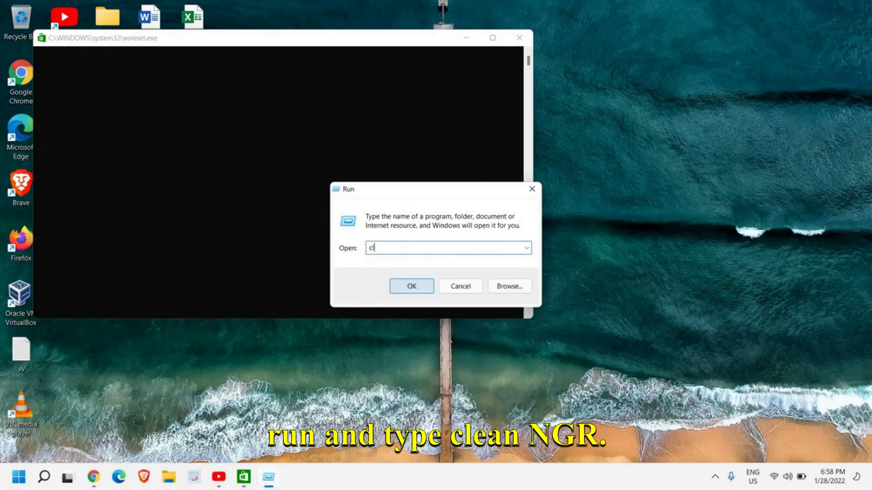
{"action": "type", "text": "eanmgr"}
{"action": "key", "text": "Return"}
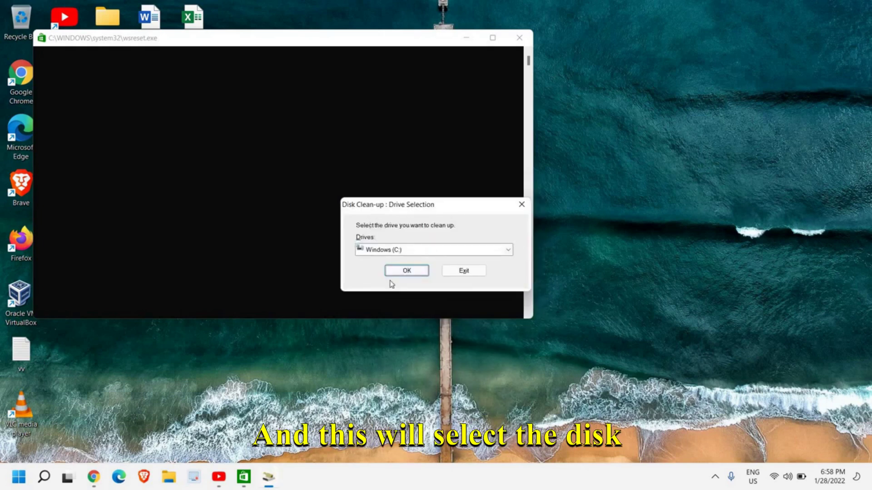
{"action": "left_click", "coordinate": [404, 271]}
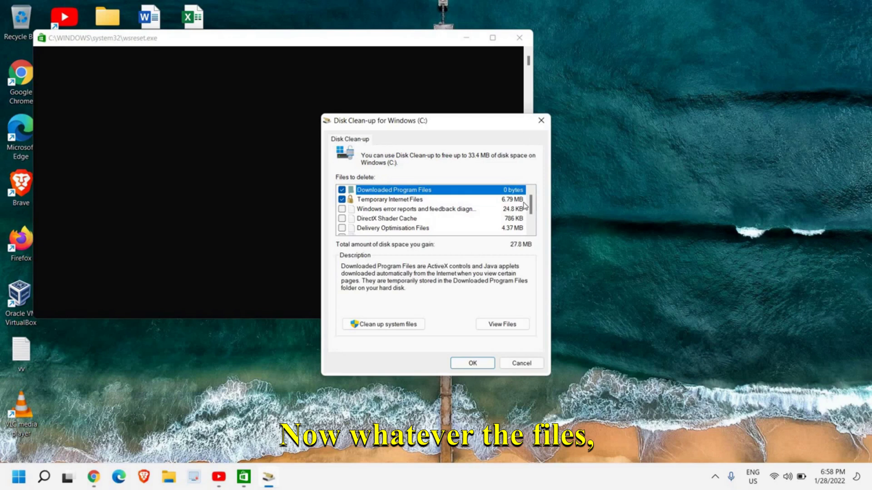
- Tick Windows error reports, DirectX Shader Cache, Delivery Optimisation Files and Recycle Bin, then confirm the 33.4 MB cleanup
{"action": "scroll", "coordinate": [526, 206], "scroll_direction": "down", "scroll_amount": 3}
{"action": "scroll", "coordinate": [371, 211], "scroll_direction": "up", "scroll_amount": 3}
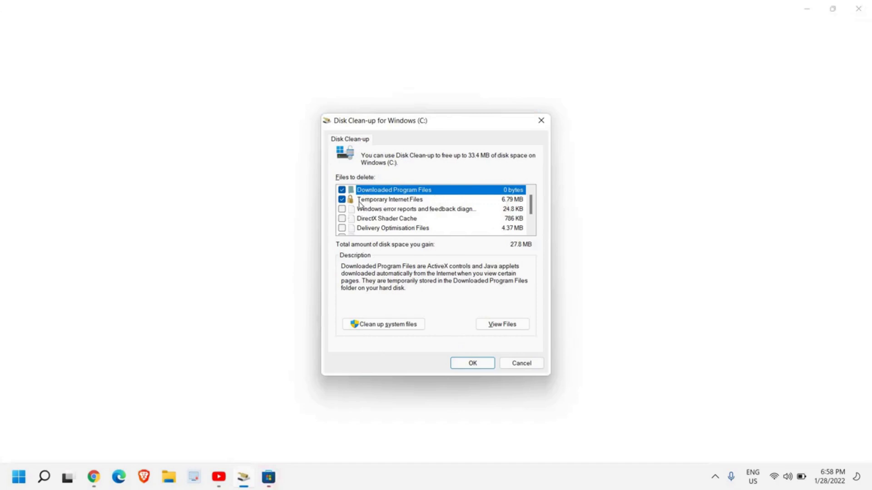
{"action": "scroll", "coordinate": [422, 232], "scroll_direction": "down", "scroll_amount": 1}
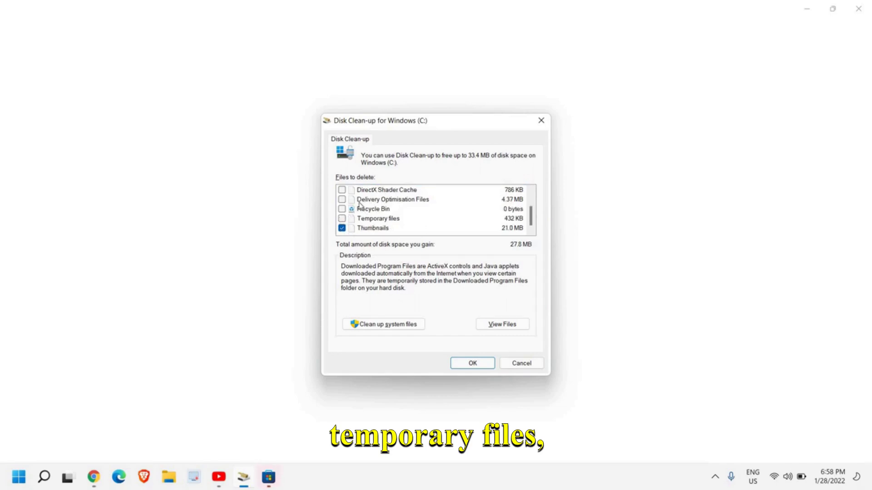
{"action": "scroll", "coordinate": [356, 206], "scroll_direction": "up", "scroll_amount": 1}
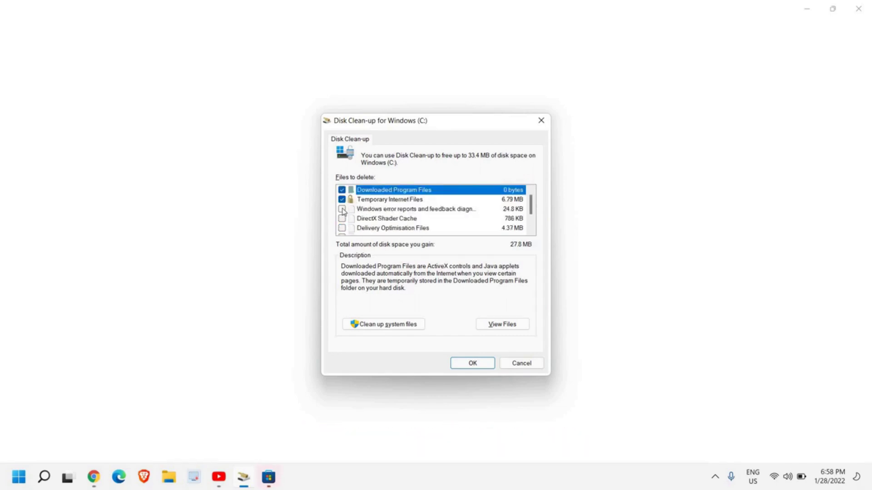
{"action": "left_click", "coordinate": [341, 209]}
{"action": "left_click", "coordinate": [341, 219]}
{"action": "left_click", "coordinate": [342, 228]}
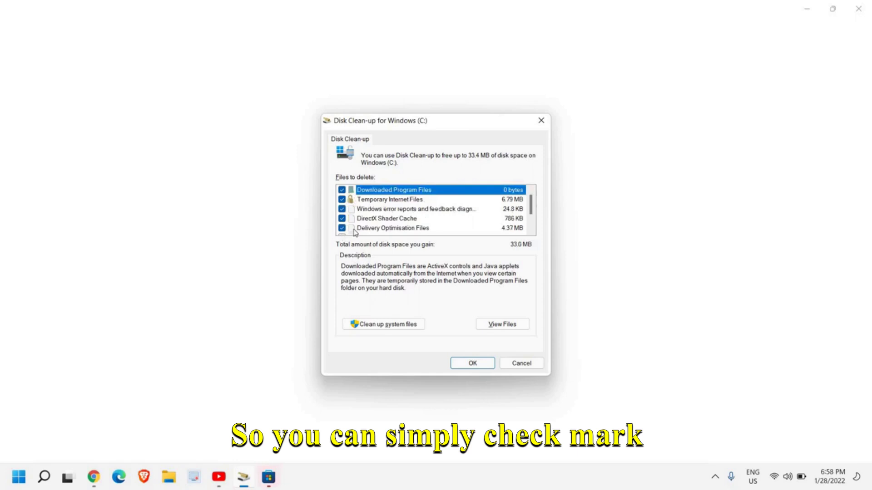
{"action": "scroll", "coordinate": [342, 220], "scroll_direction": "down", "scroll_amount": 1}
{"action": "left_click", "coordinate": [341, 210]}
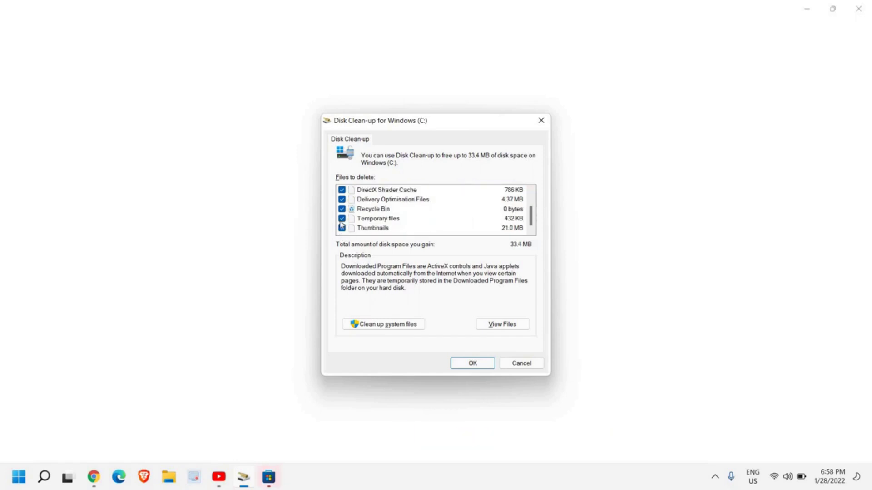
{"action": "left_click", "coordinate": [465, 364]}
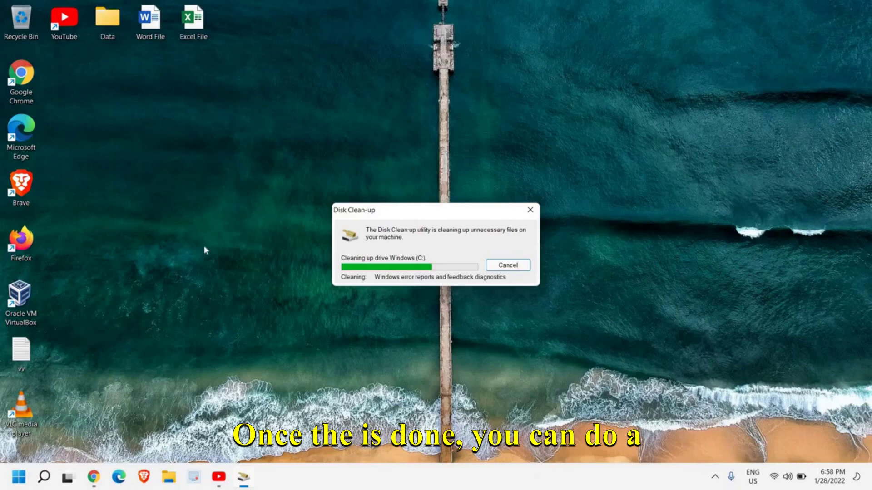
- Open the C:\Windows\Temp folder from the Run box and maximise its window
{"action": "right_click", "coordinate": [19, 477]}
{"action": "left_click", "coordinate": [28, 416]}
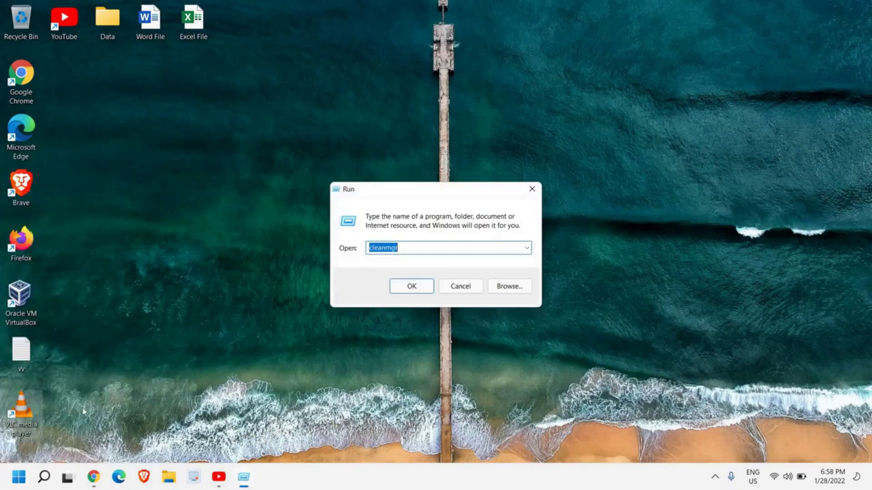
{"action": "type", "text": "temp"}
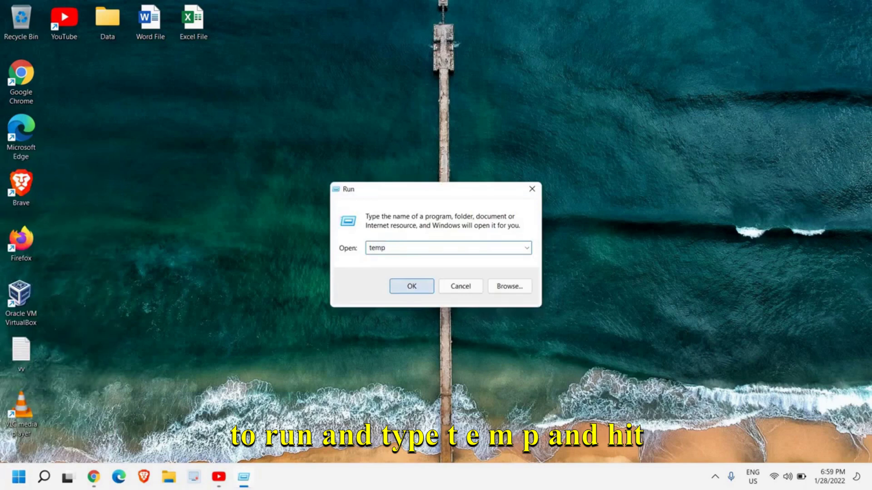
{"action": "left_click", "coordinate": [397, 291]}
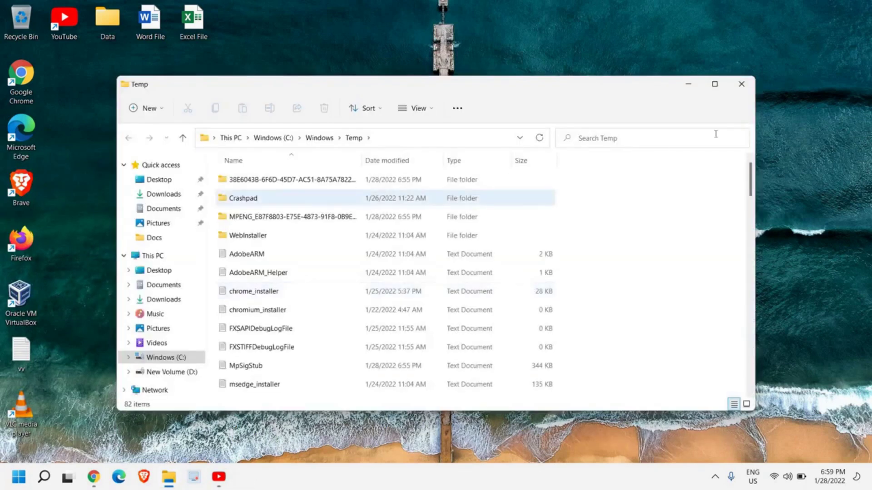
{"action": "left_click", "coordinate": [715, 84]}
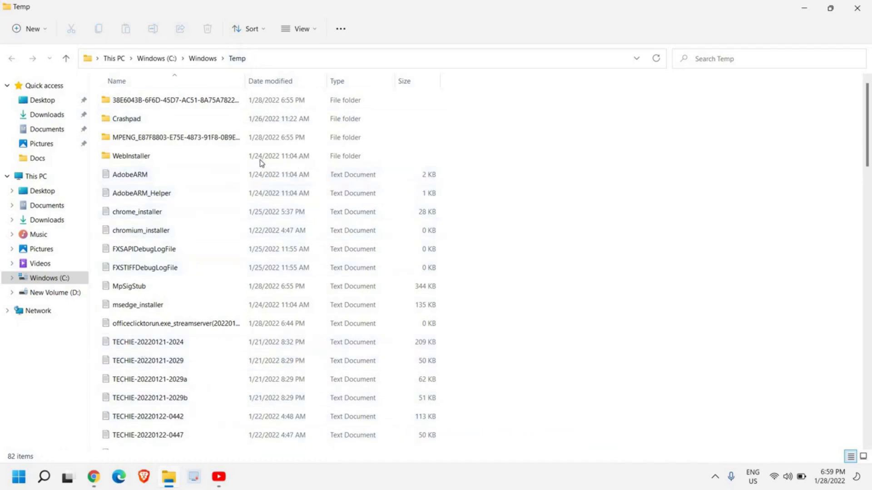
- Permanently delete all 82 Temp items, skipping every file still in use, then close the window
{"action": "left_click", "coordinate": [164, 157]}
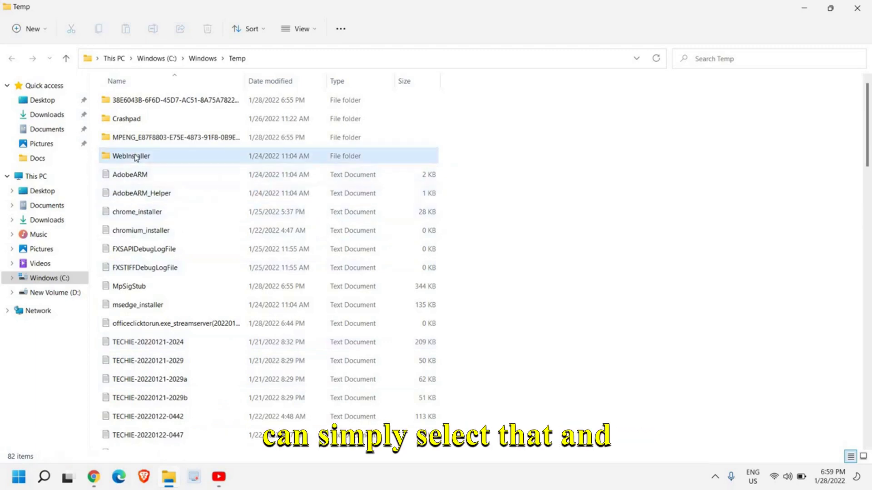
{"action": "key", "text": "ctrl+a"}
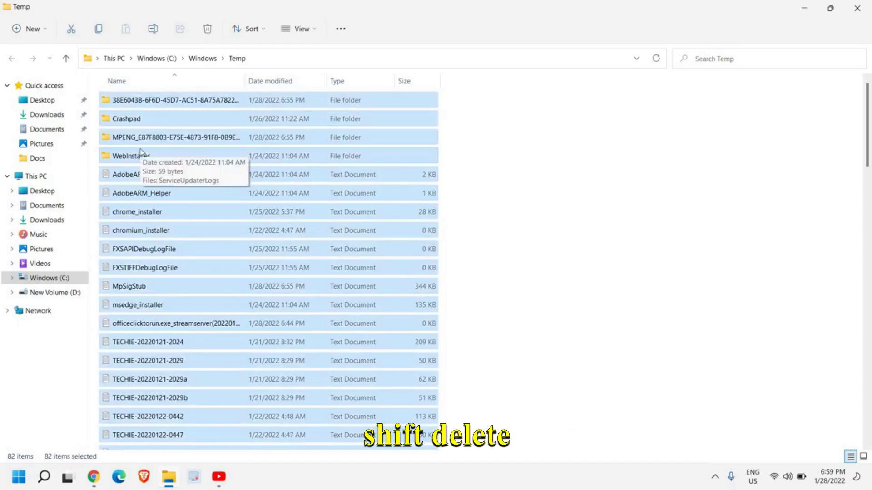
{"action": "key", "text": "shift+Delete"}
{"action": "key", "text": "Return"}
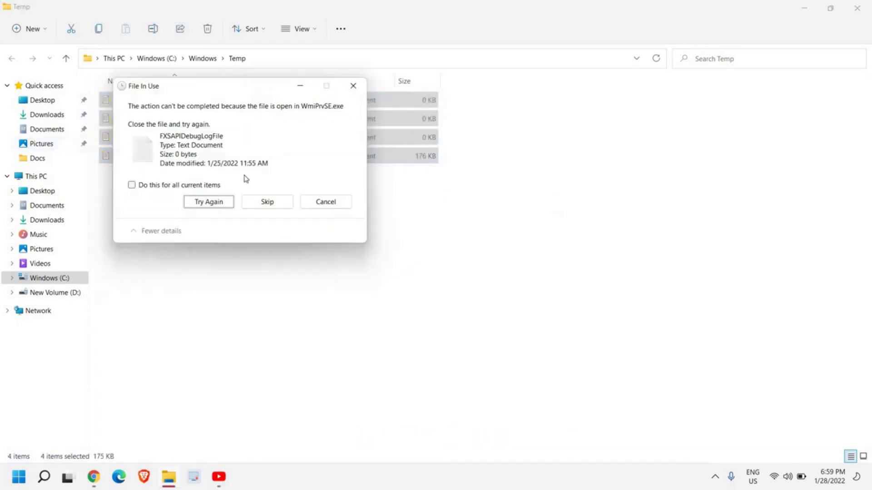
{"action": "left_click", "coordinate": [141, 187]}
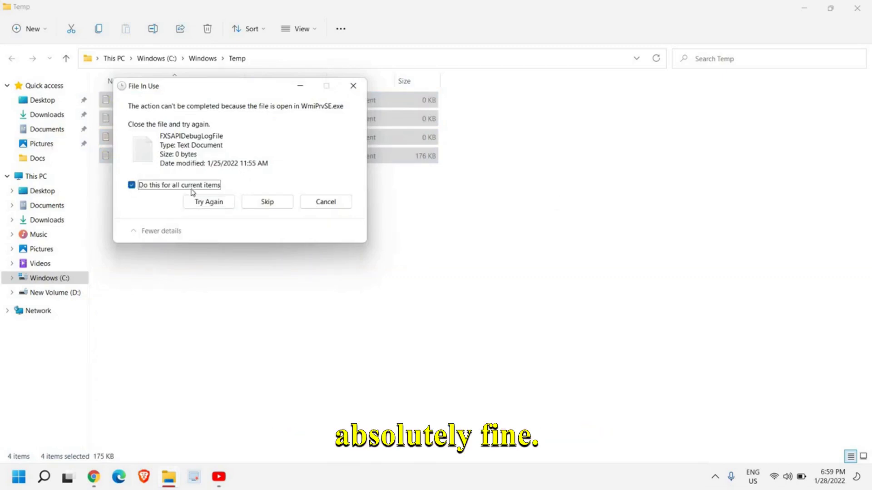
{"action": "left_click", "coordinate": [266, 204]}
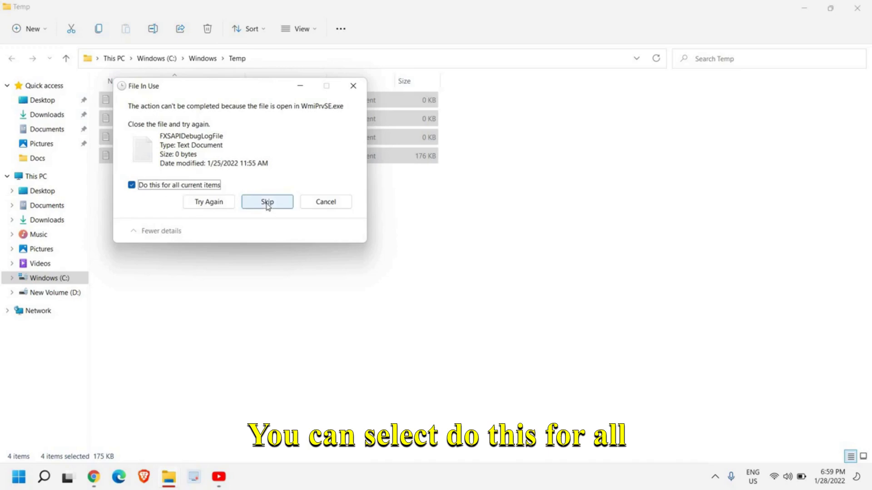
{"action": "left_click", "coordinate": [857, 7]}
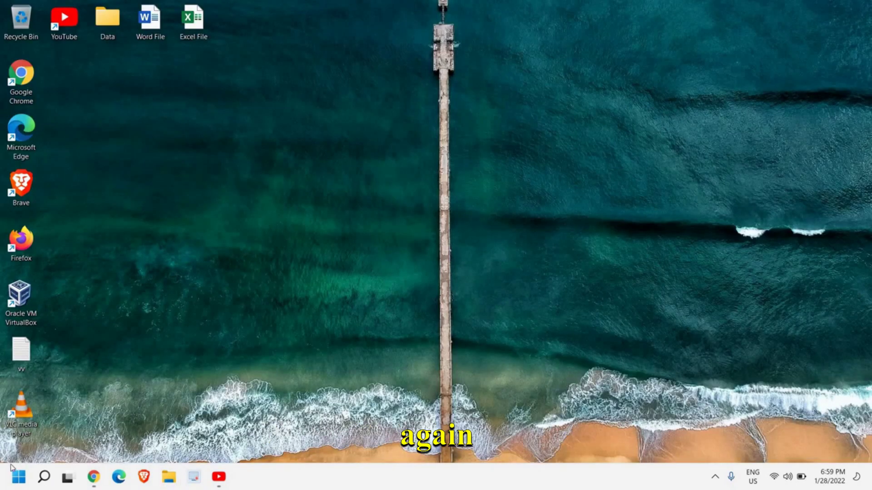
- Open the user's %temp% folder from the Run box and maximise its window
{"action": "right_click", "coordinate": [18, 477]}
{"action": "left_click", "coordinate": [22, 413]}
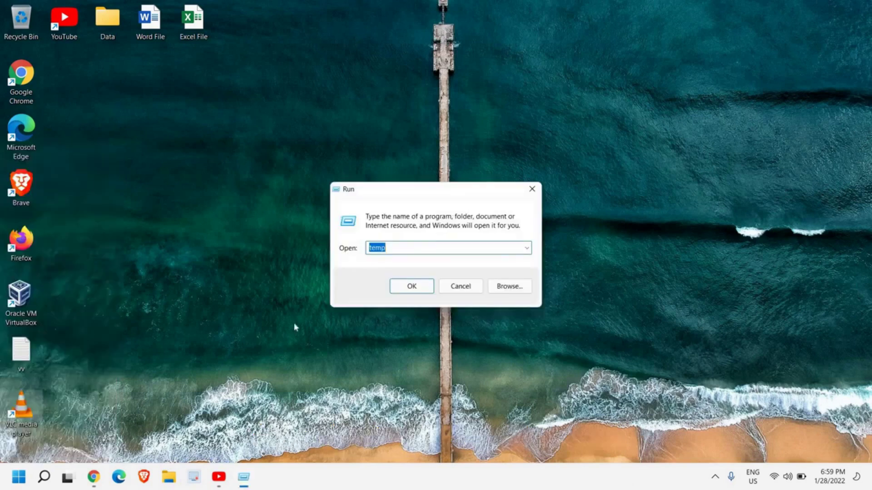
{"action": "key", "text": "Home"}
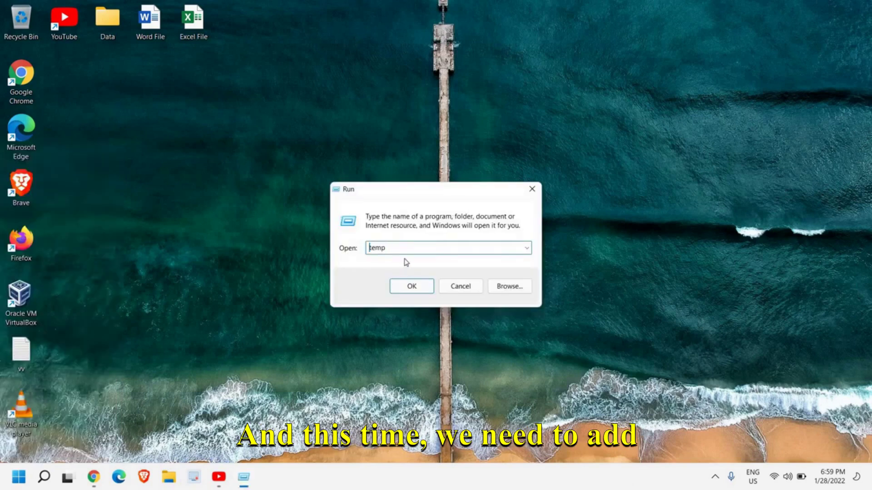
{"action": "type", "text": "%"}
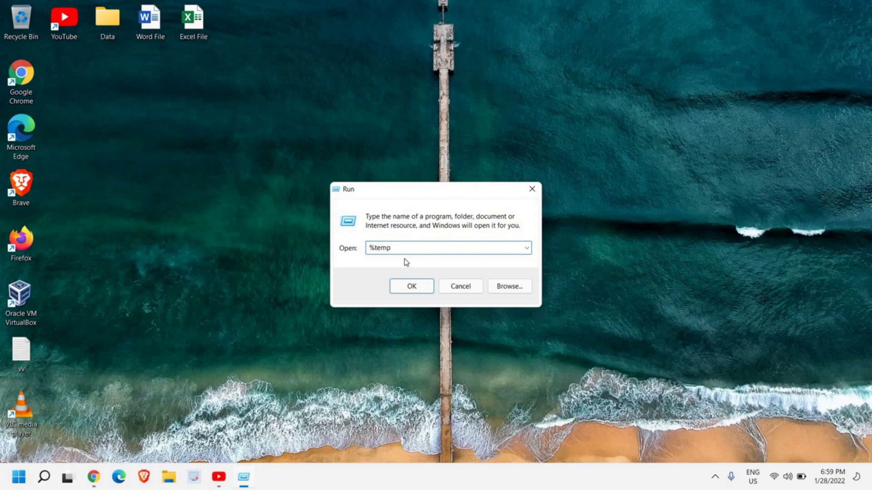
{"action": "key", "text": "End"}
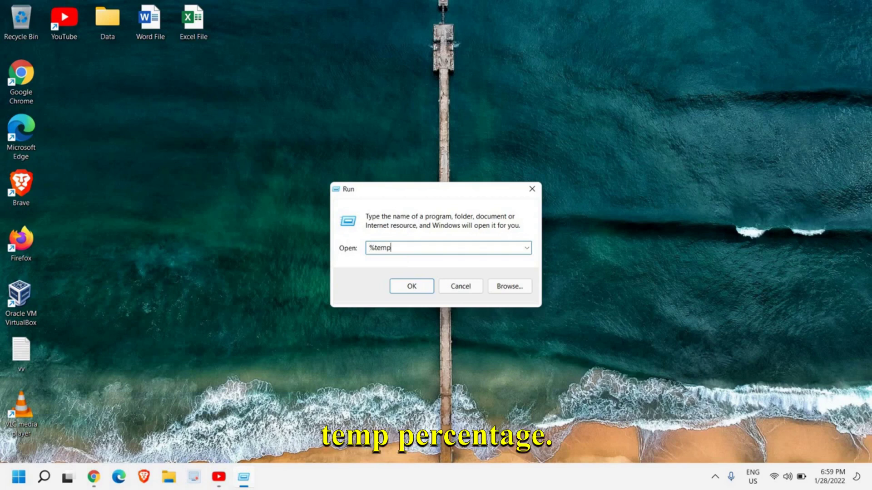
{"action": "type", "text": "%"}
{"action": "double_click", "coordinate": [480, 249]}
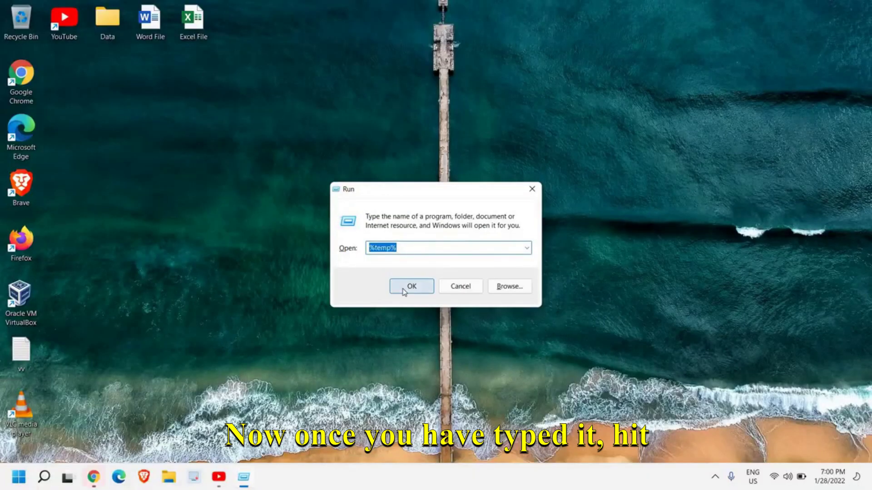
{"action": "left_click", "coordinate": [338, 325]}
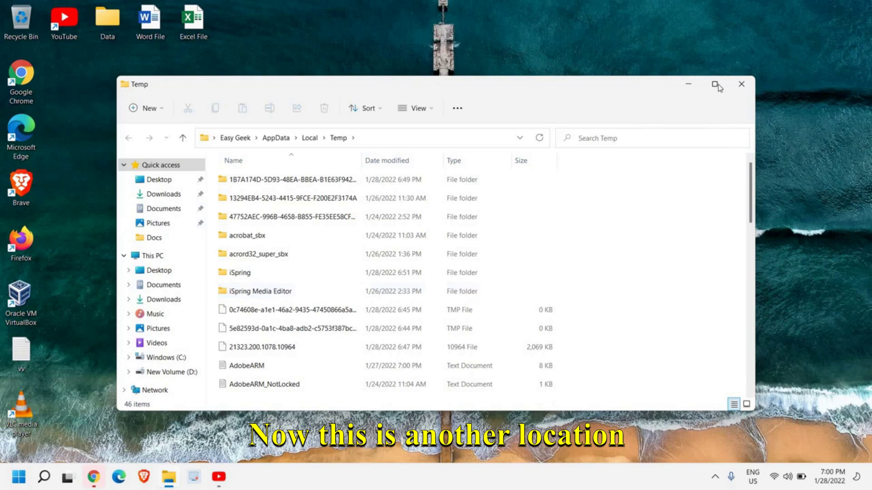
{"action": "left_click", "coordinate": [717, 85]}
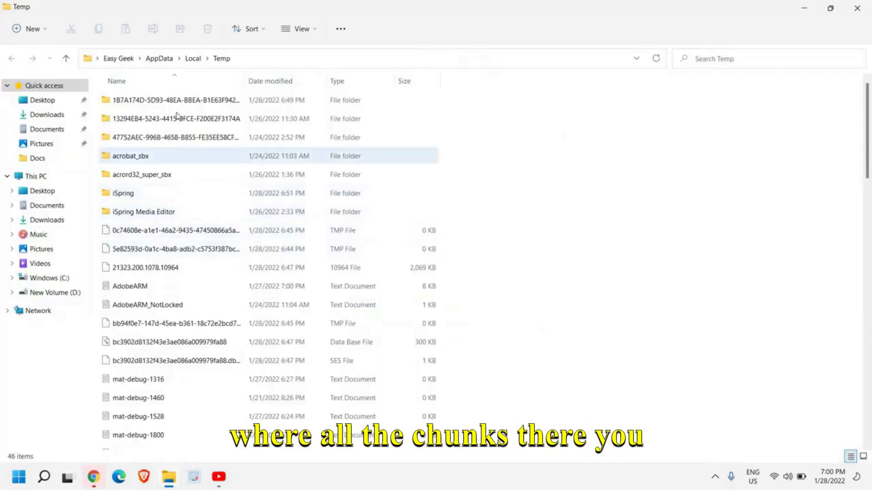
- Permanently delete all 46 %temp% items, skipping in-use files, then close and reopen File Explorer
{"action": "left_click", "coordinate": [164, 122]}
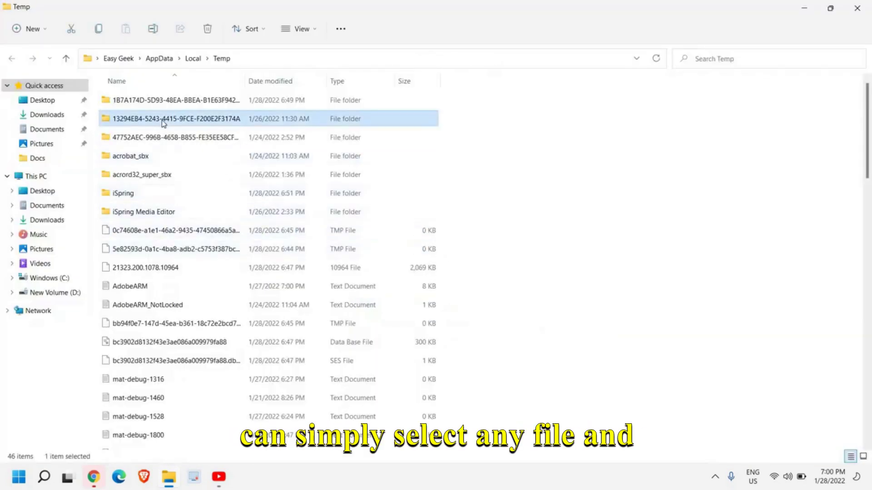
{"action": "key", "text": "ctrl+a"}
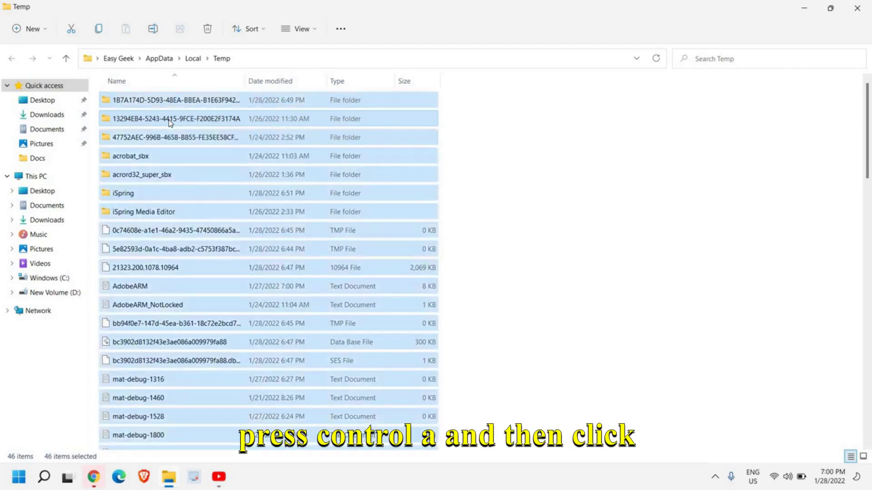
{"action": "key", "text": "shift+Delete"}
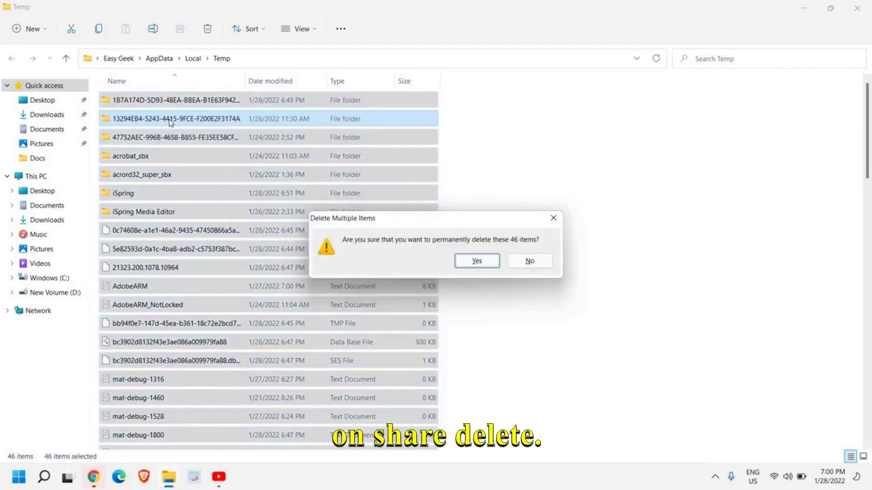
{"action": "key", "text": "Return"}
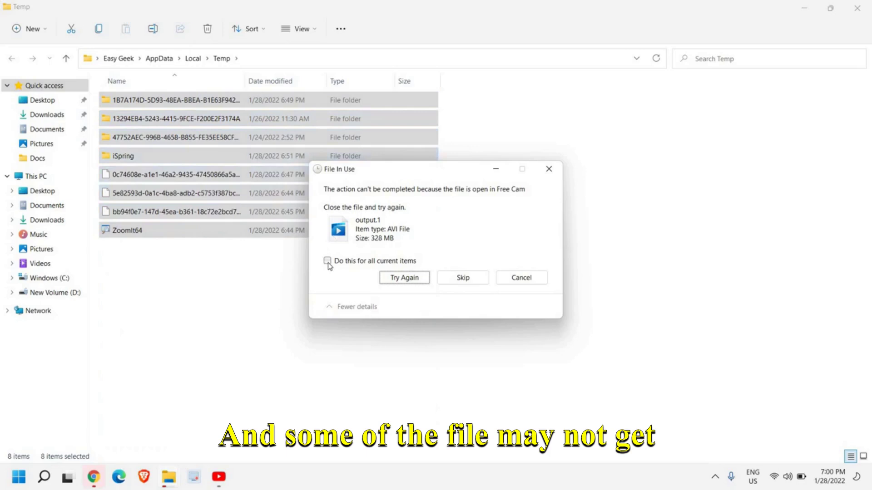
{"action": "left_click", "coordinate": [413, 261]}
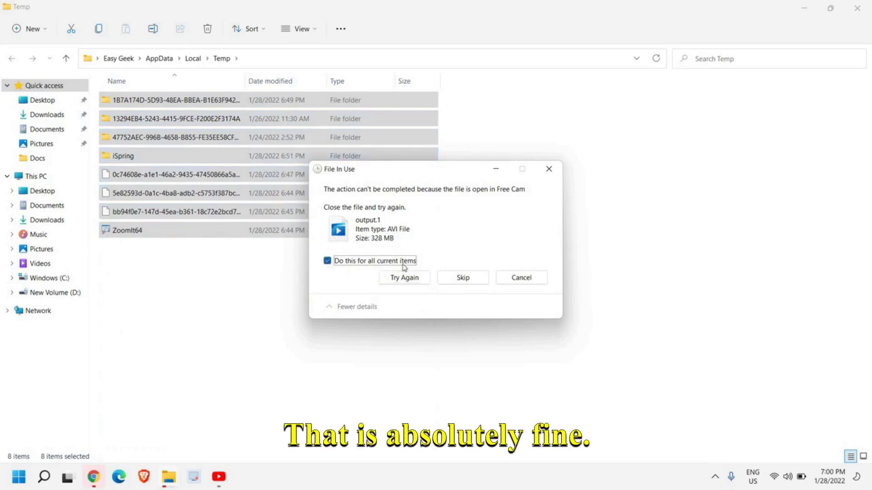
{"action": "left_click", "coordinate": [464, 278]}
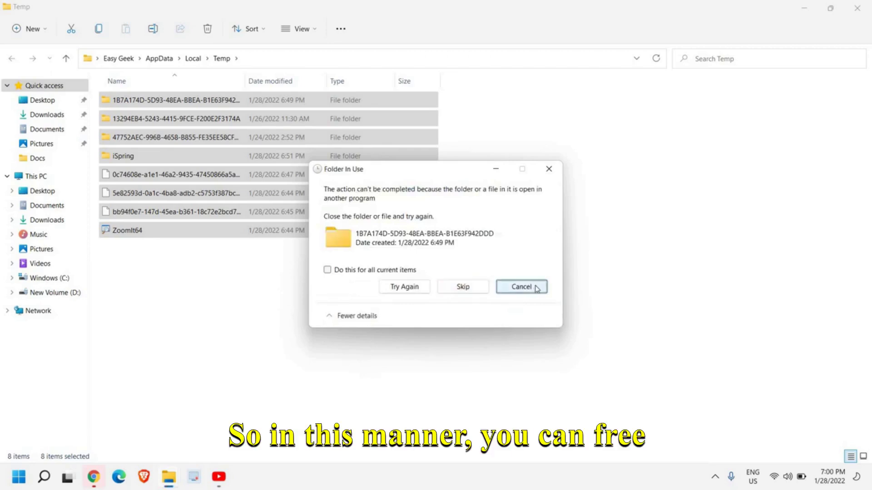
{"action": "left_click", "coordinate": [533, 289]}
{"action": "left_click", "coordinate": [636, 223]}
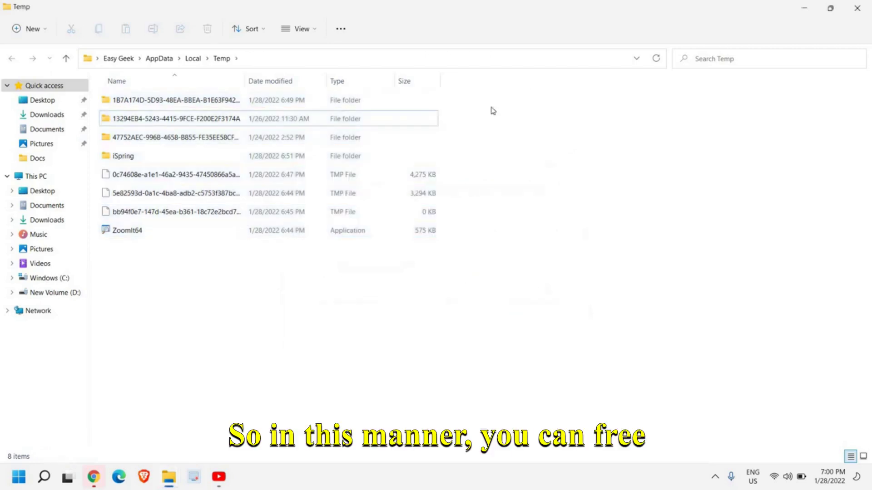
{"action": "left_click", "coordinate": [855, 8]}
{"action": "left_click", "coordinate": [172, 484]}
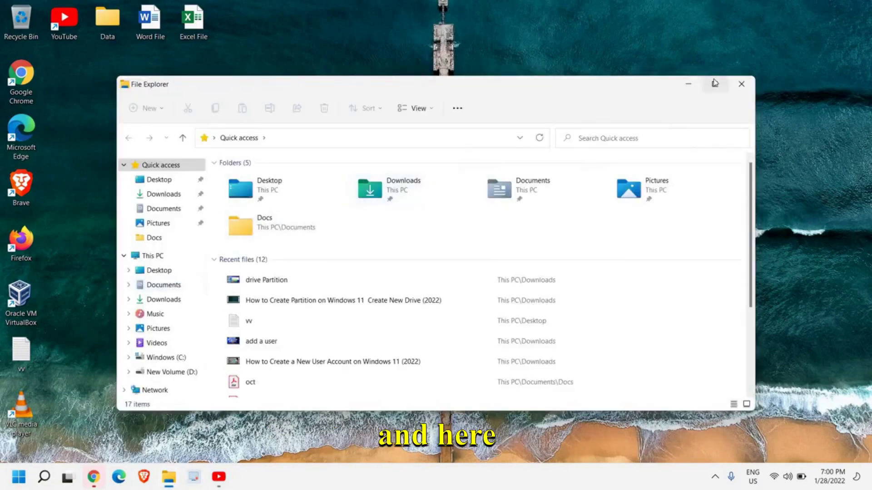
- Maximize File Explorer and view This PC, selecting Windows (C:) at 94.1 GB free of 227 GB
{"action": "left_click", "coordinate": [714, 84]}
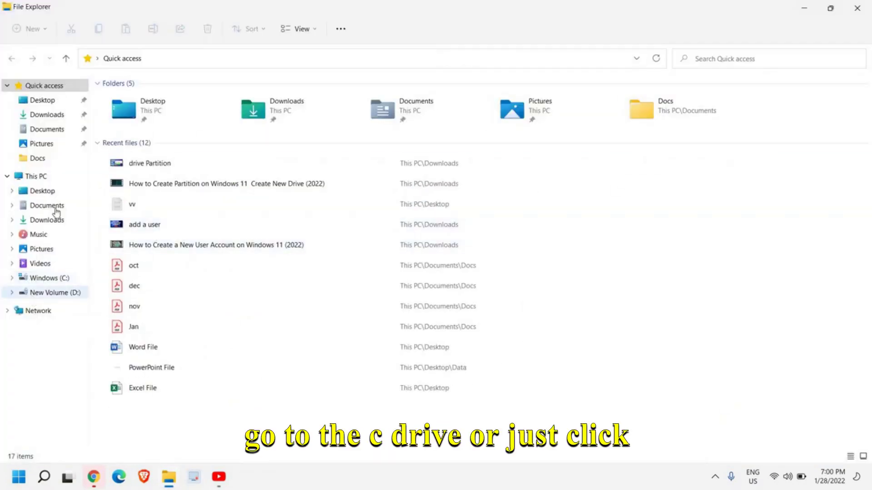
{"action": "left_click", "coordinate": [22, 177]}
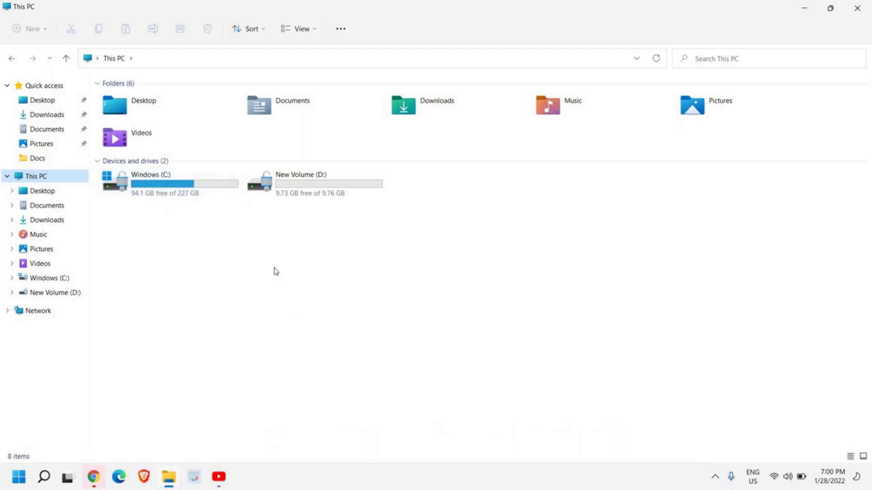
{"action": "left_click", "coordinate": [272, 190]}
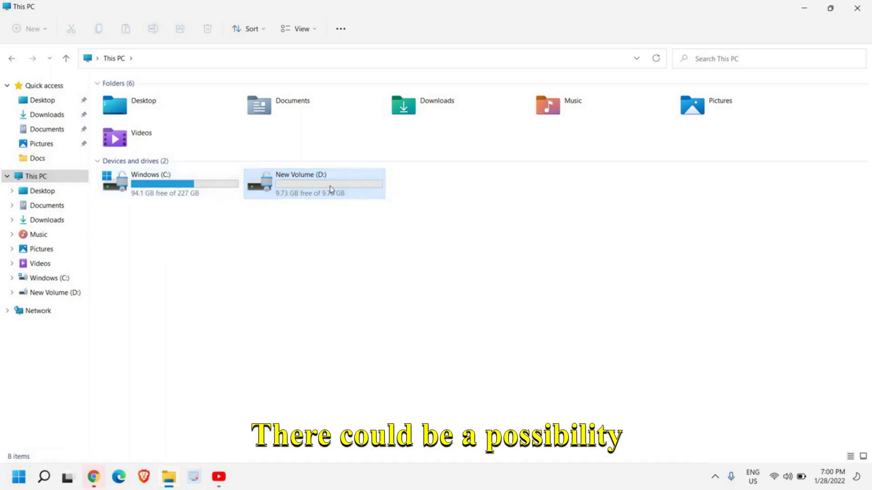
{"action": "left_click", "coordinate": [442, 186]}
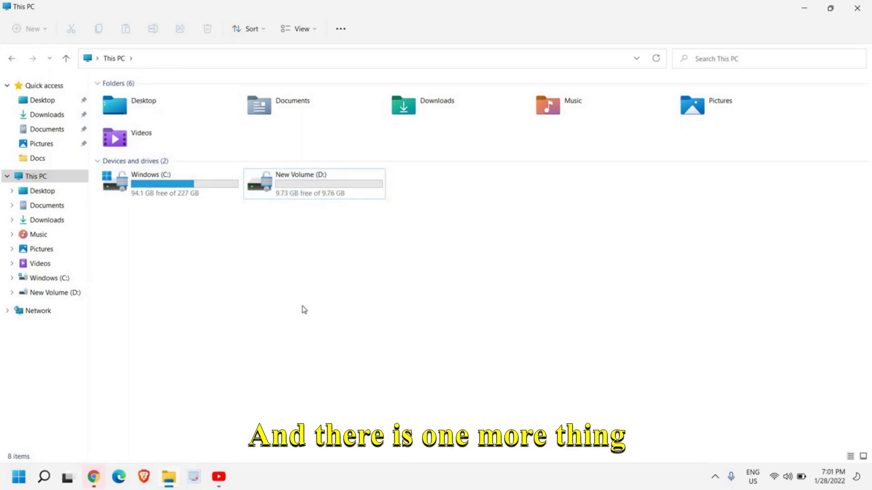
{"action": "left_click", "coordinate": [183, 179]}
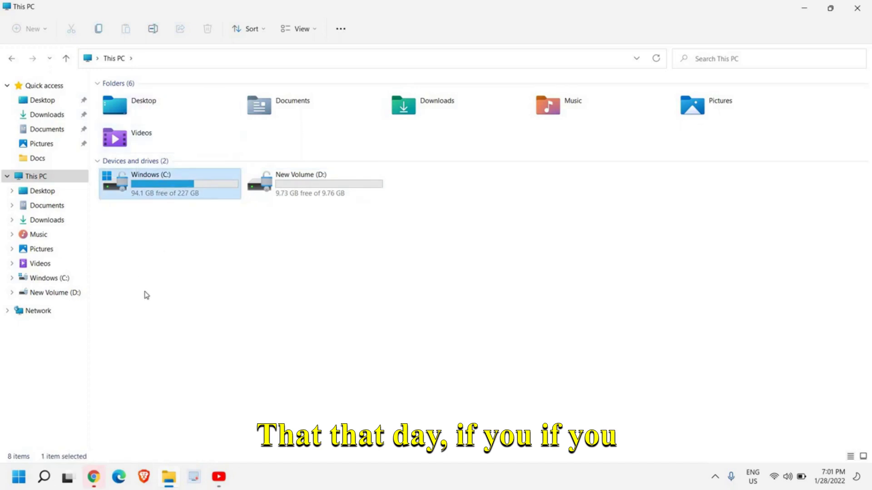